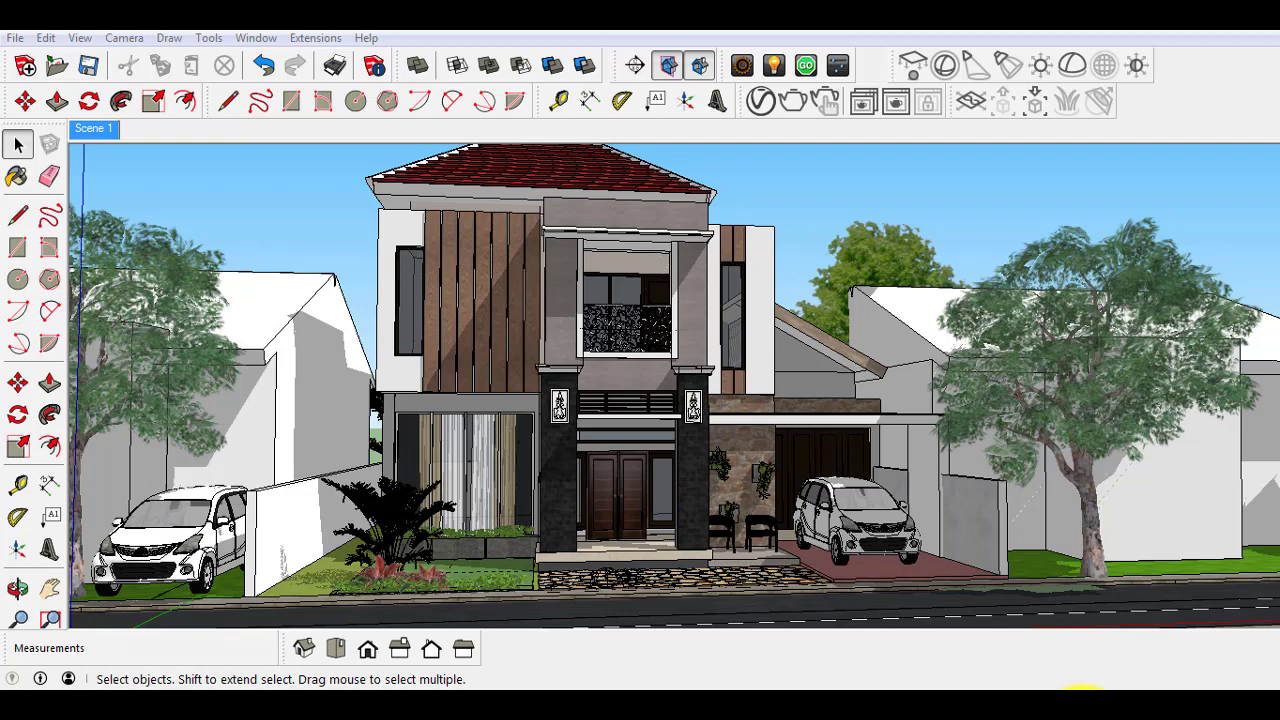
Orbit around the finished house from several angles and zoom in on the wood-clad upper facade.
{"action": "mouse_move", "coordinate": [849, 509]}
{"action": "middle_mouse_down"}
{"action": "mouse_move", "coordinate": [794, 457]}
{"action": "mouse_move", "coordinate": [780, 466]}
{"action": "mouse_move", "coordinate": [798, 410]}
{"action": "middle_mouse_up"}
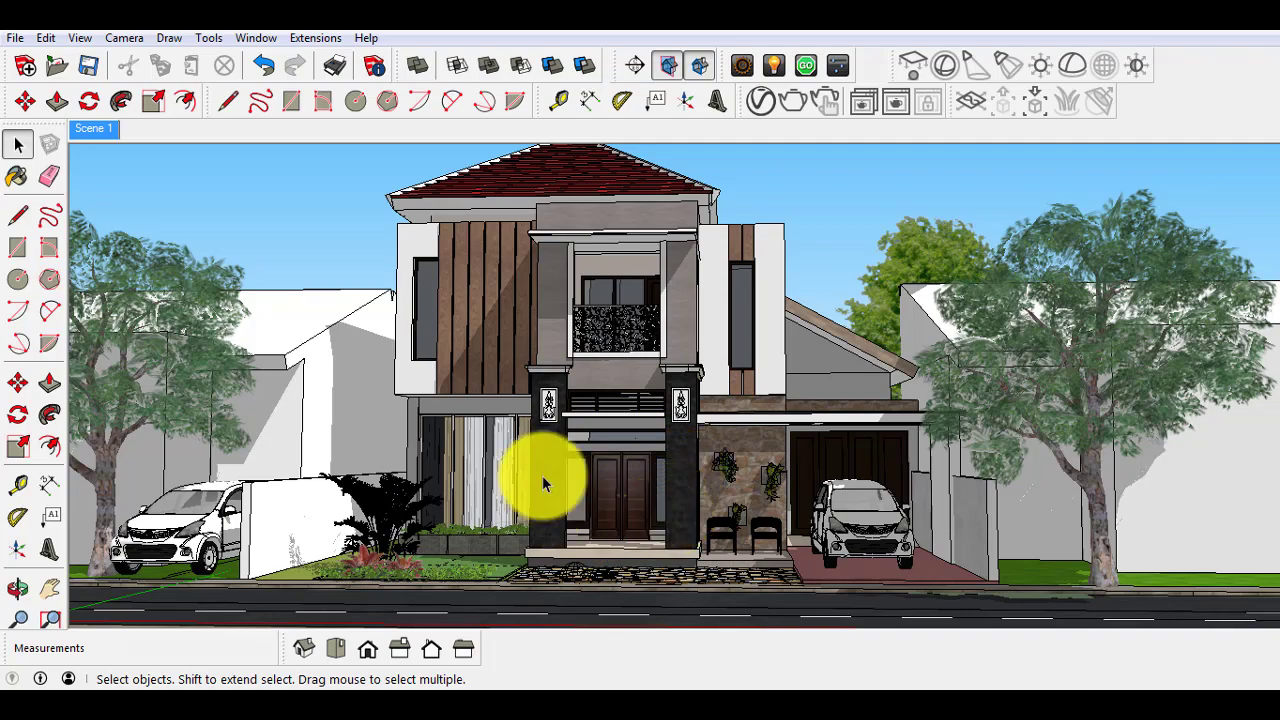
{"action": "left_click_drag", "start_coordinate": [605, 496], "coordinate": [637, 501]}
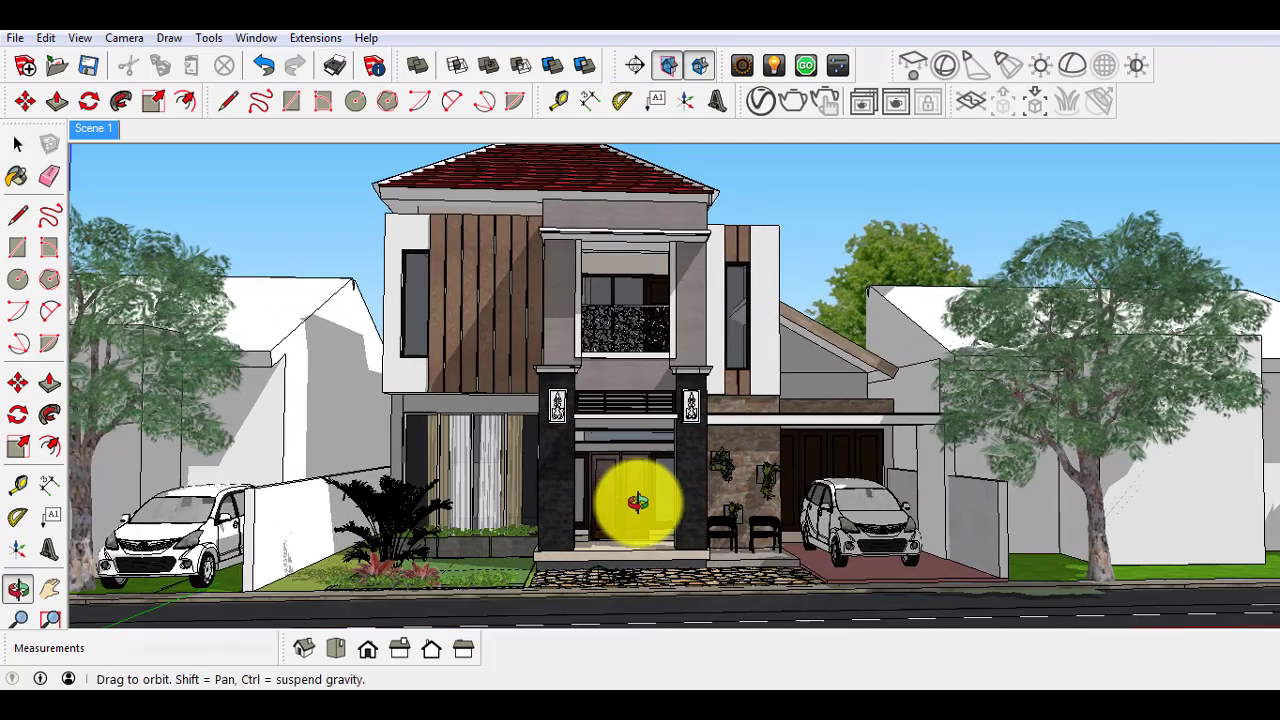
{"action": "middle_click_drag", "start_coordinate": [491, 488], "coordinate": [526, 495]}
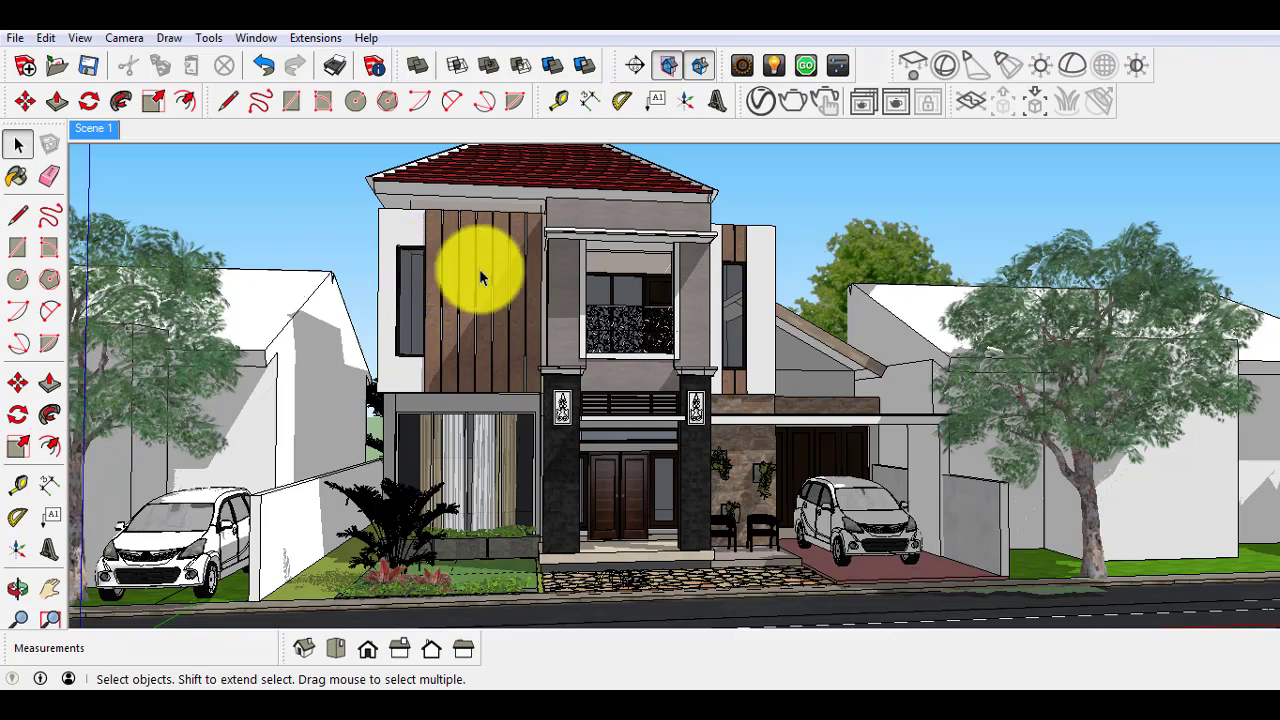
{"action": "middle_click_drag", "start_coordinate": [668, 332], "coordinate": [605, 333]}
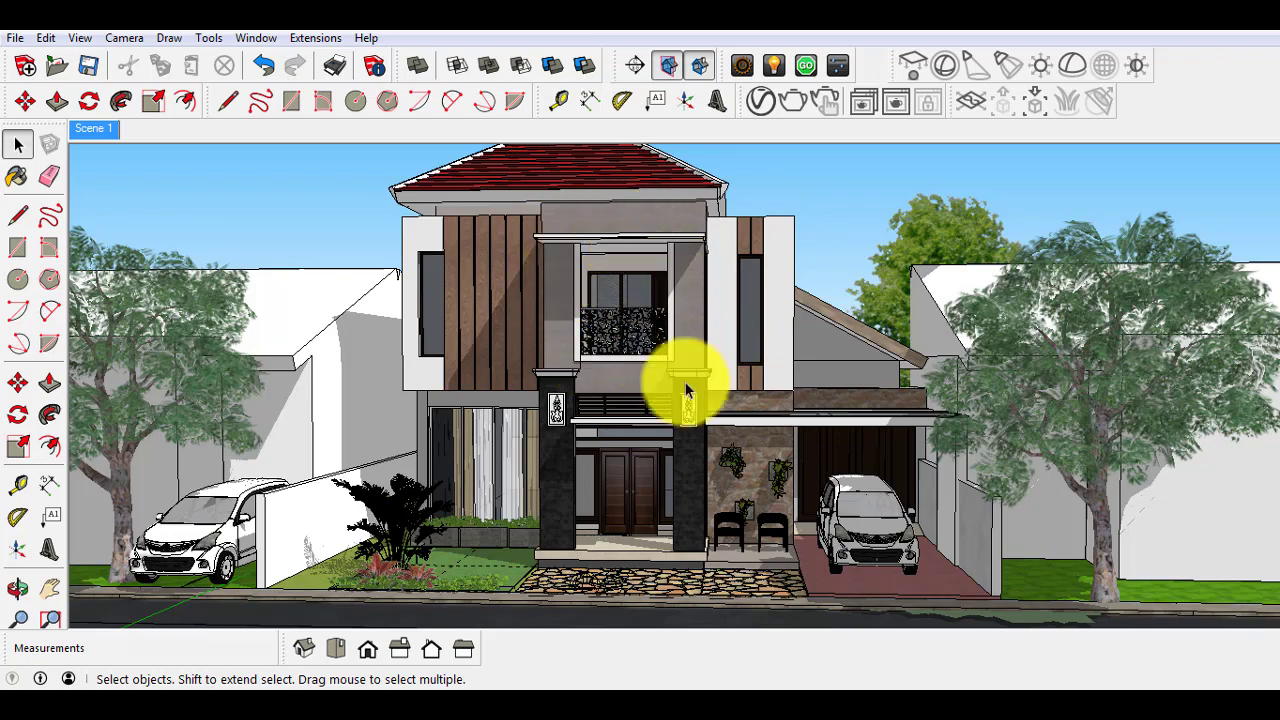
{"action": "middle_click_drag", "start_coordinate": [686, 380], "coordinate": [695, 441]}
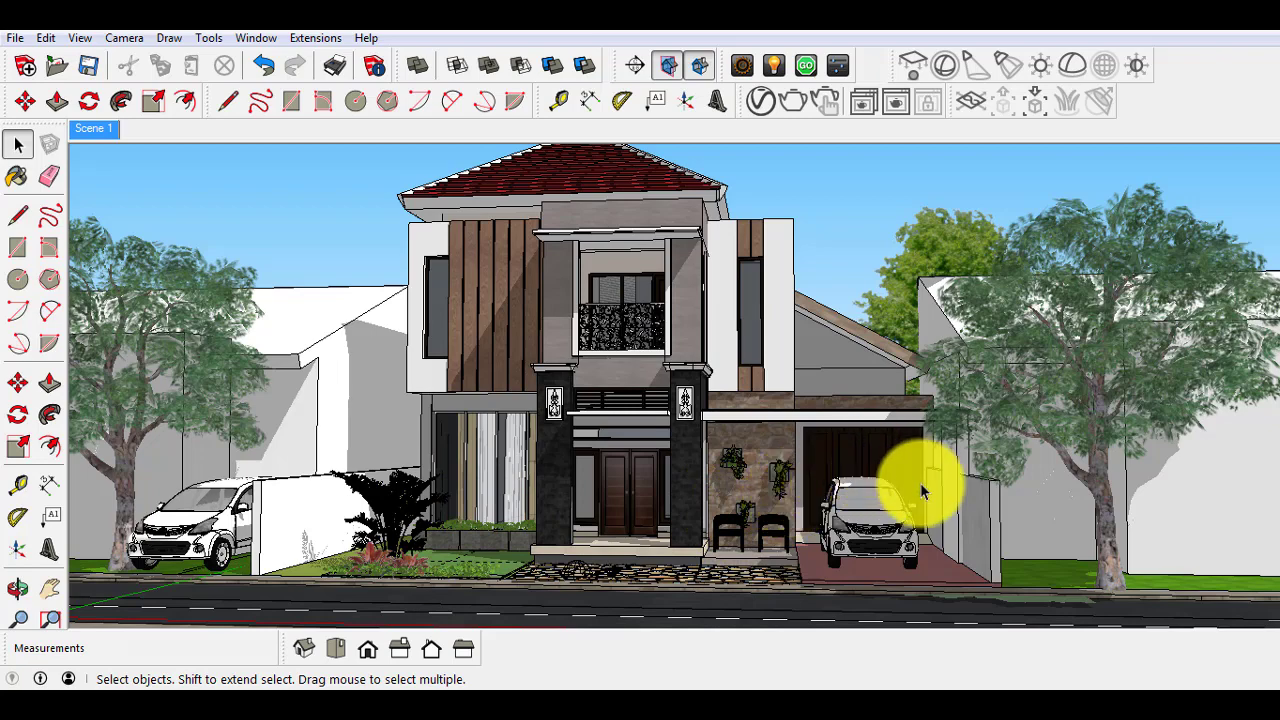
{"action": "mouse_move", "coordinate": [694, 525]}
{"action": "middle_mouse_down"}
{"action": "mouse_move", "coordinate": [366, 490]}
{"action": "mouse_move", "coordinate": [746, 517]}
{"action": "mouse_move", "coordinate": [700, 509]}
{"action": "mouse_move", "coordinate": [874, 421]}
{"action": "middle_mouse_up"}
{"action": "scroll", "coordinate": [861, 435], "scroll_direction": "up", "scroll_amount": 2}
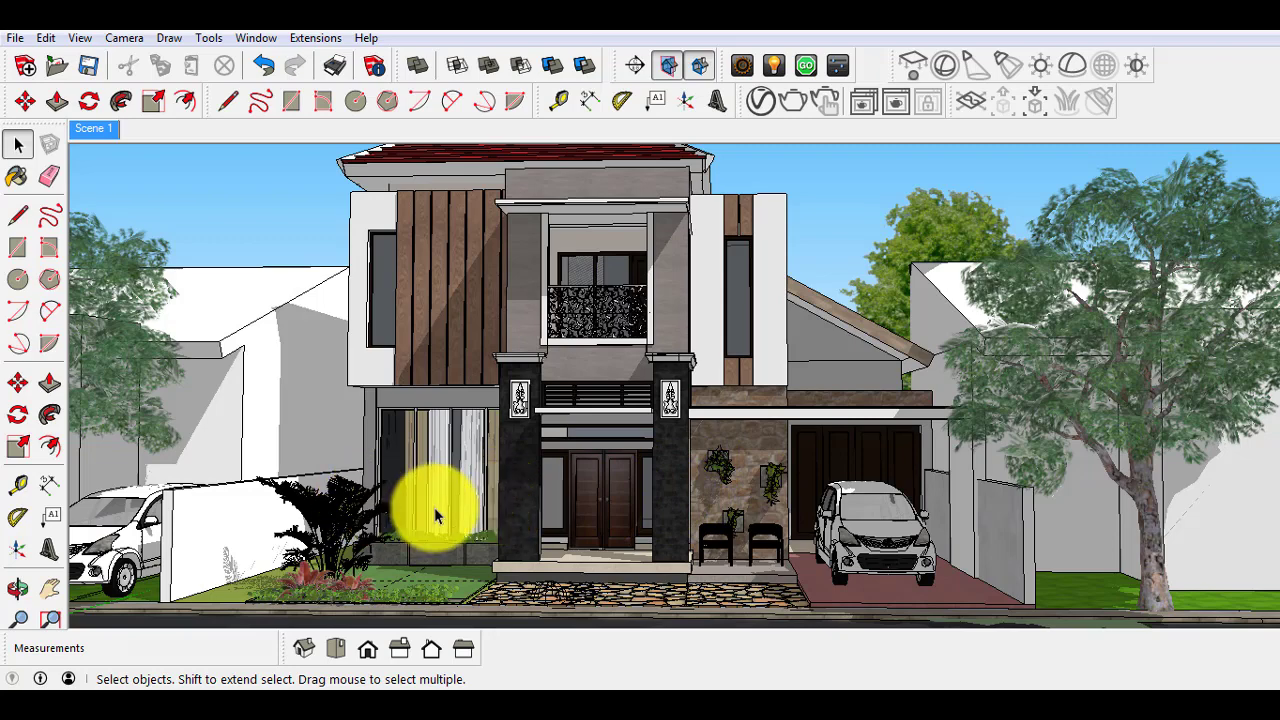
{"action": "middle_click_drag", "start_coordinate": [425, 510], "coordinate": [349, 520]}
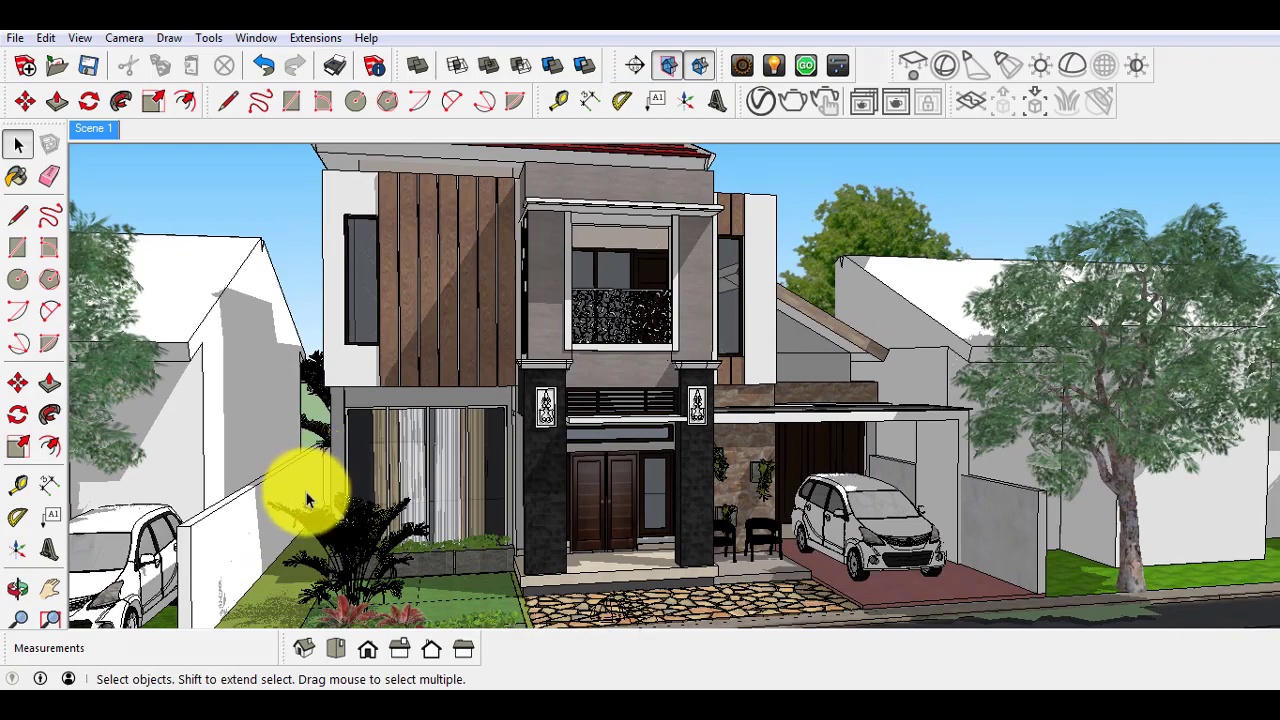
{"action": "mouse_move", "coordinate": [351, 491]}
{"action": "middle_mouse_down"}
{"action": "mouse_move", "coordinate": [651, 497]}
{"action": "mouse_move", "coordinate": [613, 487]}
{"action": "middle_mouse_up"}
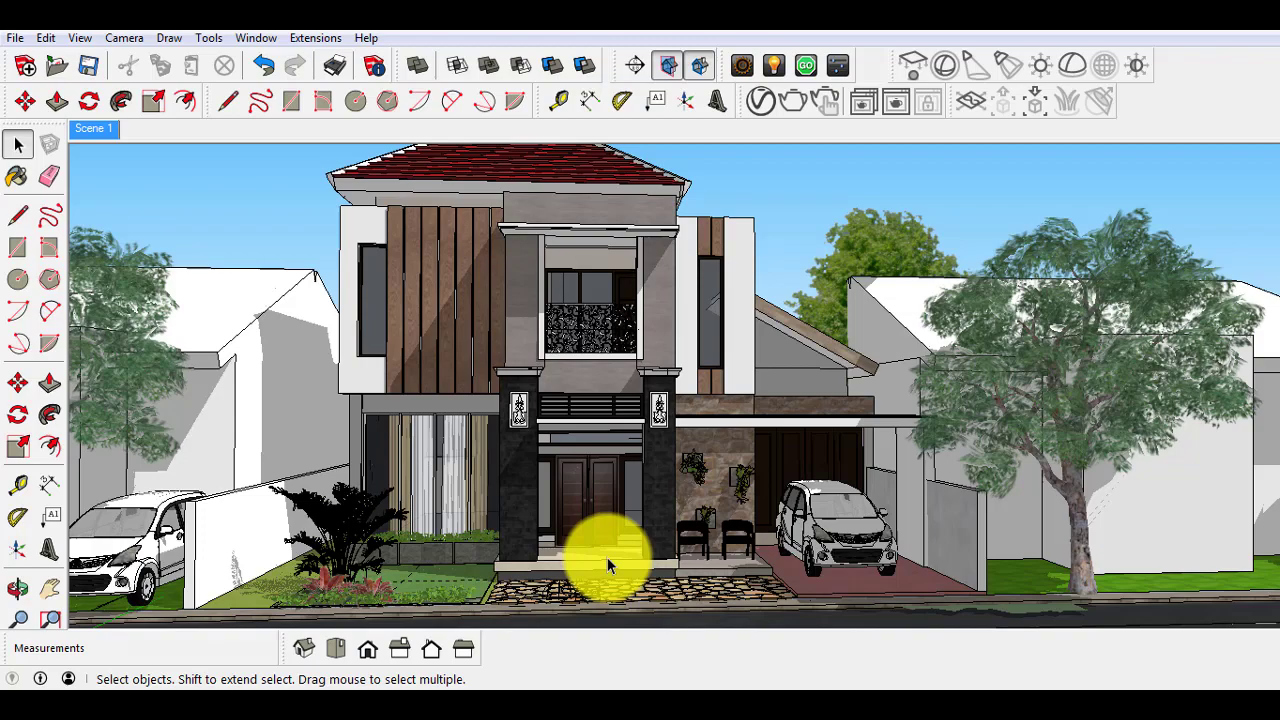
Orbit to a frontal view showing the roof and adjust the zoom level.
{"action": "scroll", "coordinate": [445, 255], "scroll_direction": "up", "scroll_amount": 2}
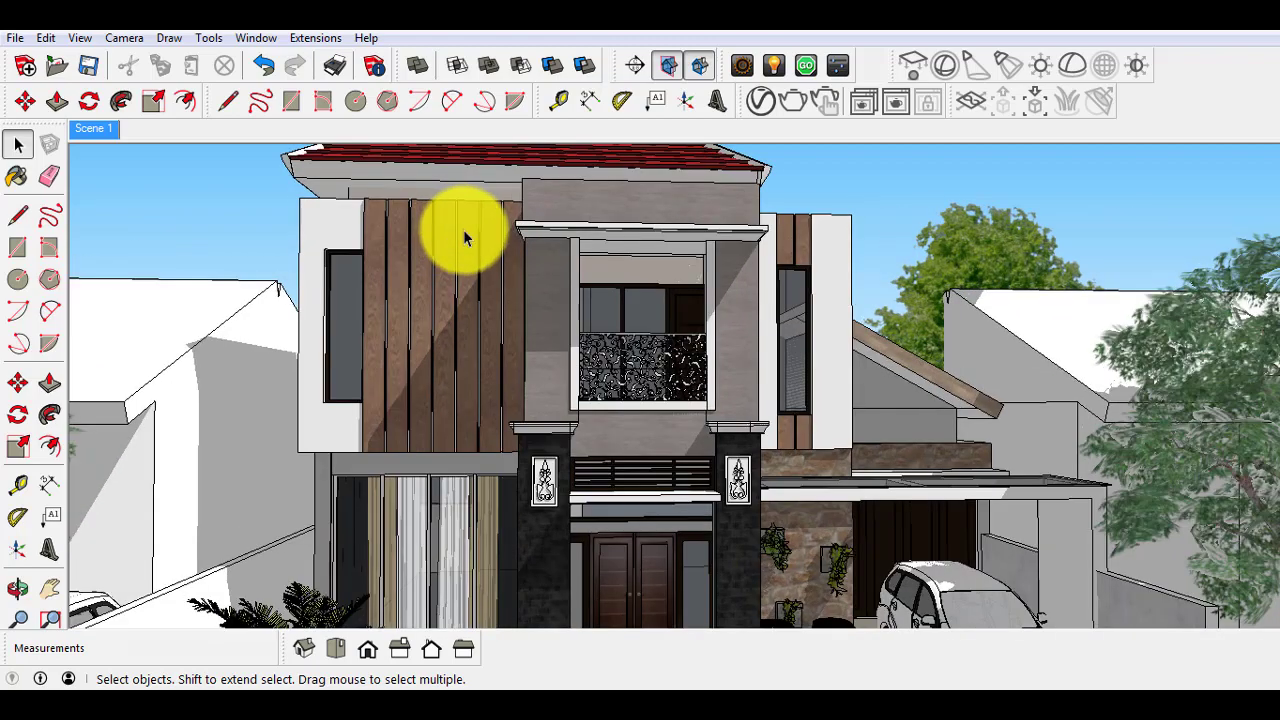
{"action": "scroll", "coordinate": [490, 240], "scroll_direction": "up", "scroll_amount": 1}
{"action": "middle_click_drag", "start_coordinate": [399, 437], "coordinate": [358, 418]}
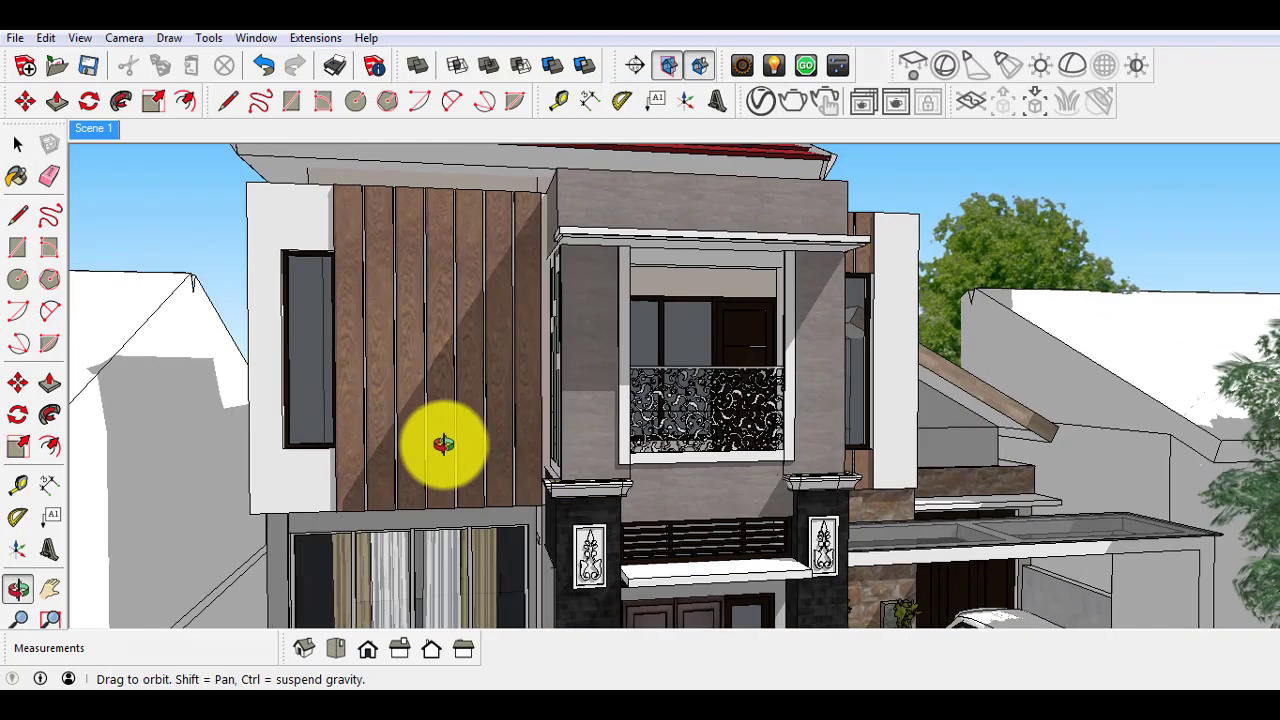
{"action": "scroll", "coordinate": [358, 418], "scroll_direction": "down", "scroll_amount": 1}
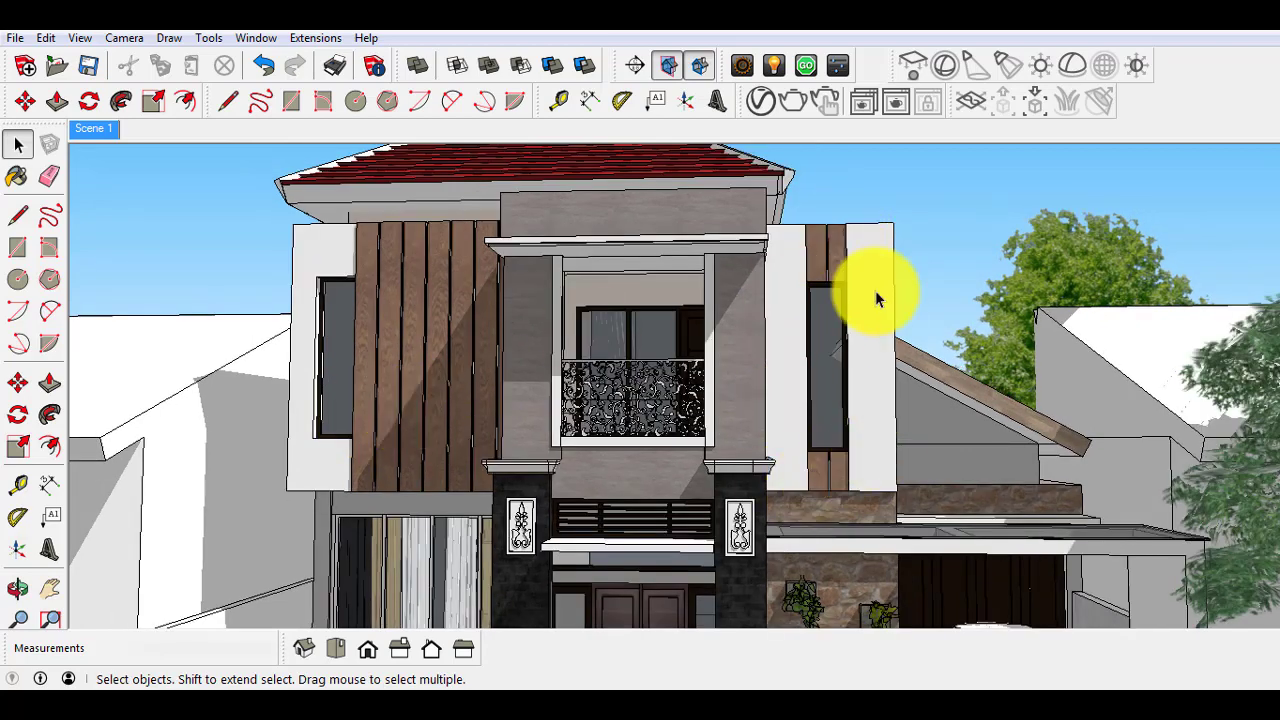
{"action": "scroll", "coordinate": [398, 292], "scroll_direction": "down", "scroll_amount": 2}
{"action": "scroll", "coordinate": [398, 292], "scroll_direction": "down", "scroll_amount": 1}
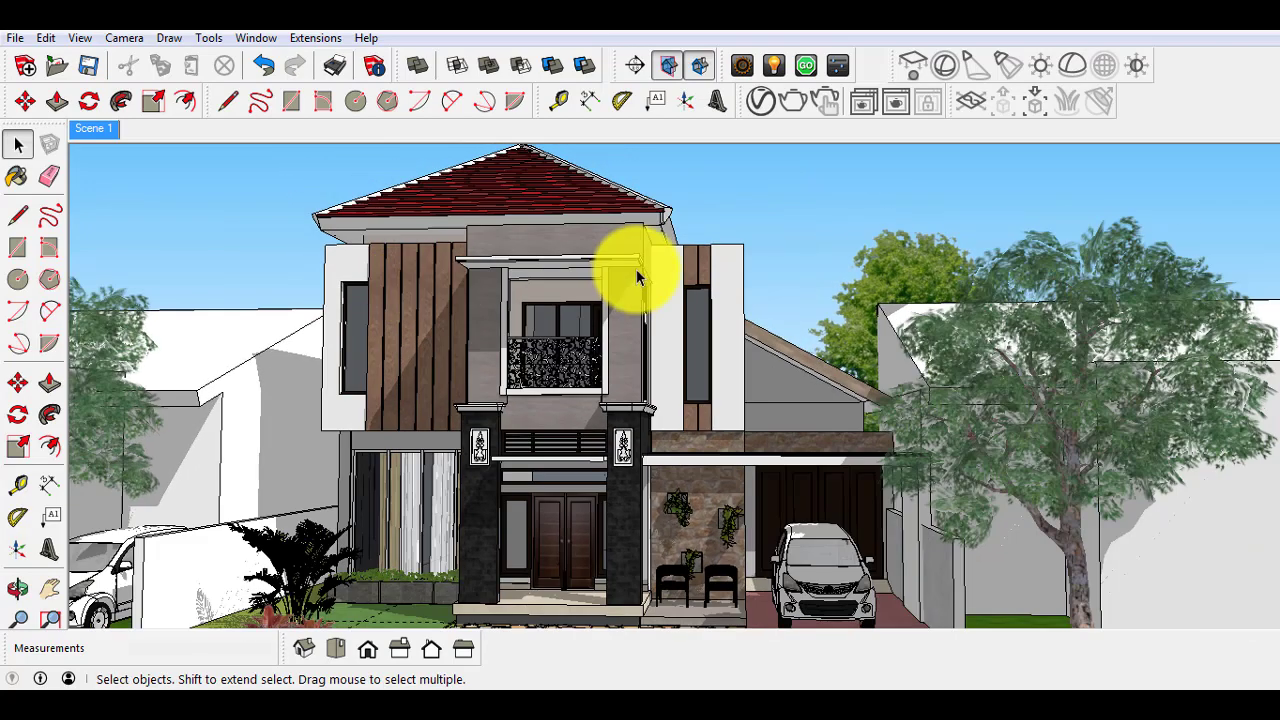
{"action": "scroll", "coordinate": [810, 441], "scroll_direction": "up", "scroll_amount": 1}
{"action": "scroll", "coordinate": [810, 441], "scroll_direction": "up", "scroll_amount": 1}
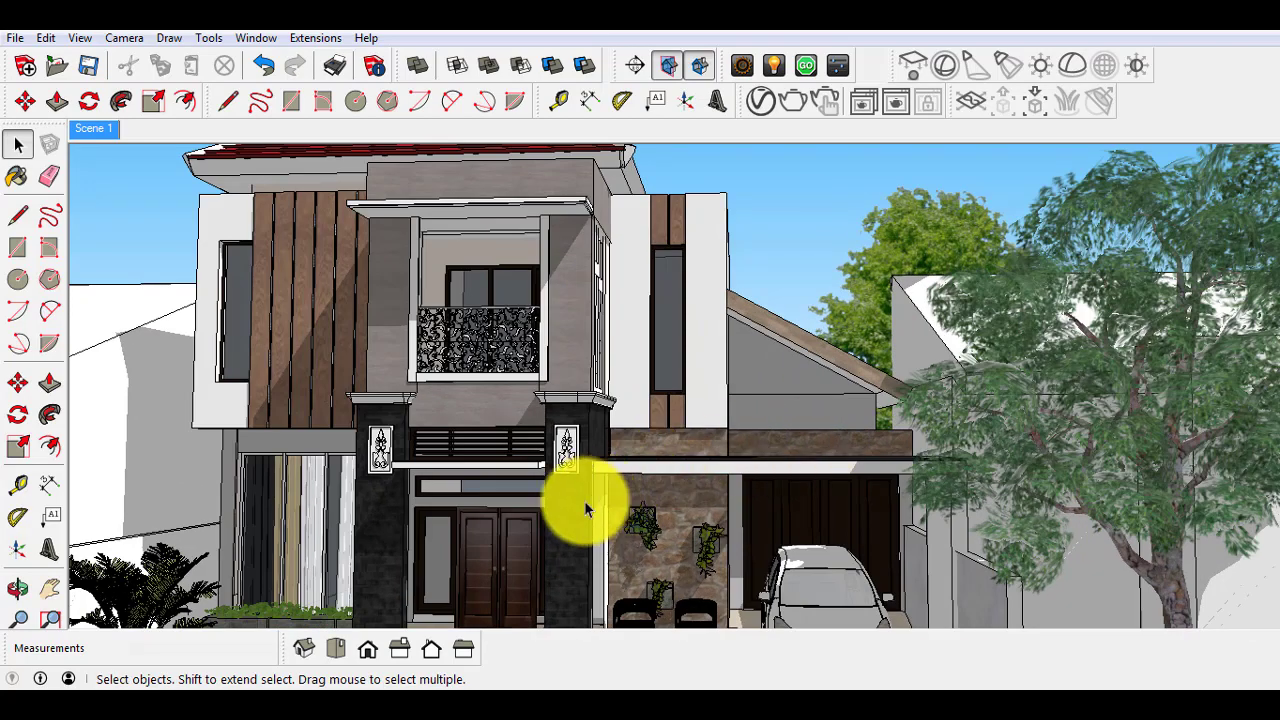
{"action": "scroll", "coordinate": [362, 536], "scroll_direction": "up", "scroll_amount": 1}
{"action": "scroll", "coordinate": [350, 590], "scroll_direction": "up", "scroll_amount": 1}
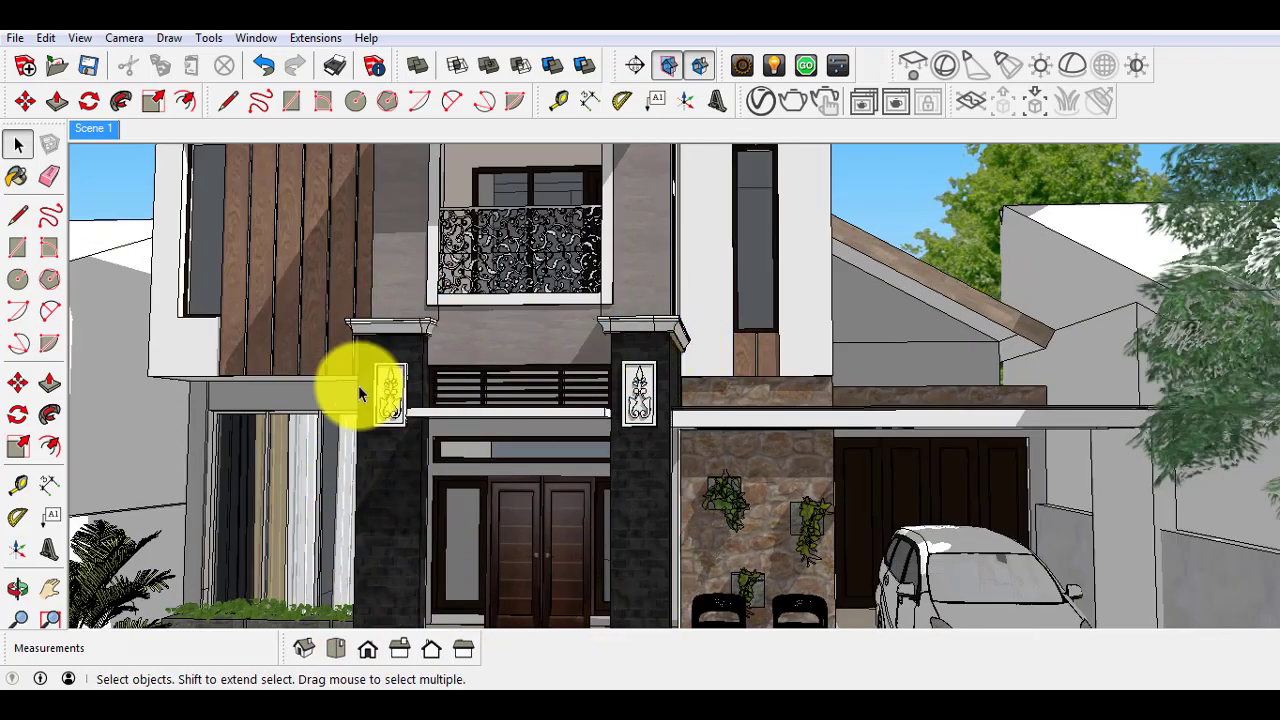
Zoom toward the porch, black pillars and carport, then orbit to a more frontal angle.
{"action": "scroll", "coordinate": [359, 392], "scroll_direction": "down", "scroll_amount": 1}
{"action": "scroll", "coordinate": [620, 494], "scroll_direction": "down", "scroll_amount": 1}
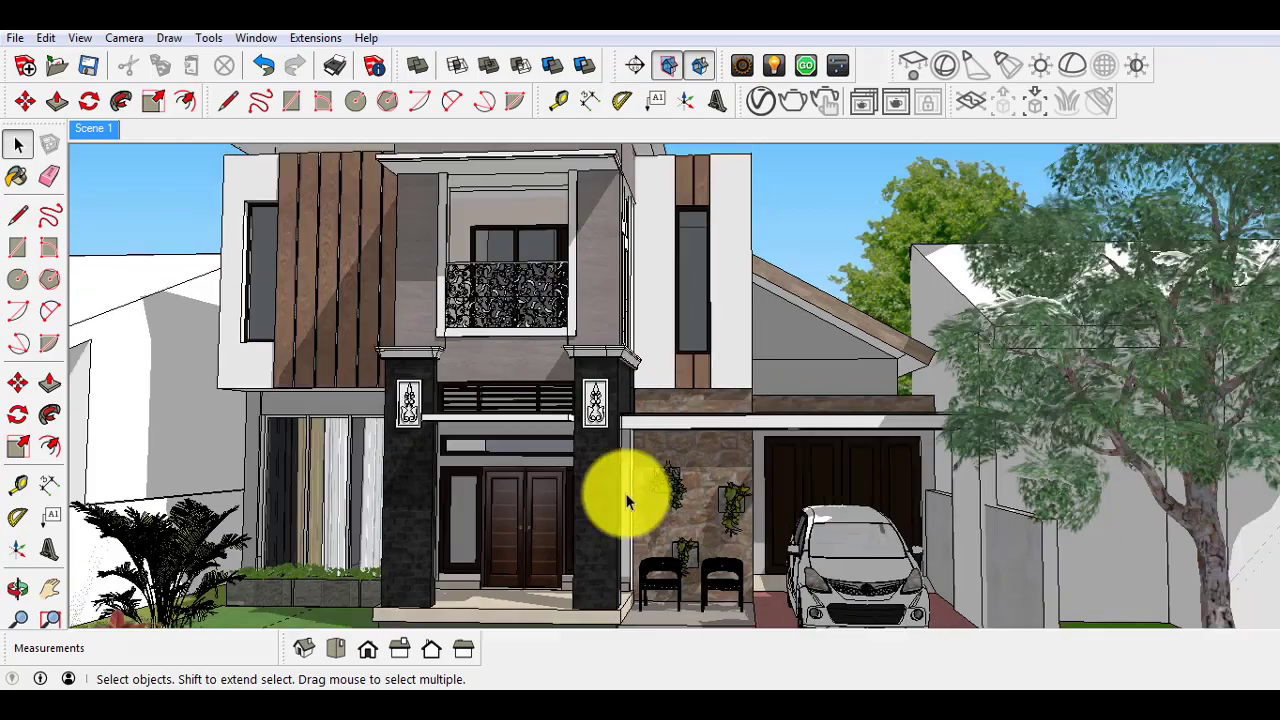
{"action": "scroll", "coordinate": [729, 543], "scroll_direction": "up", "scroll_amount": 2}
{"action": "scroll", "coordinate": [640, 430], "scroll_direction": "down", "scroll_amount": 1}
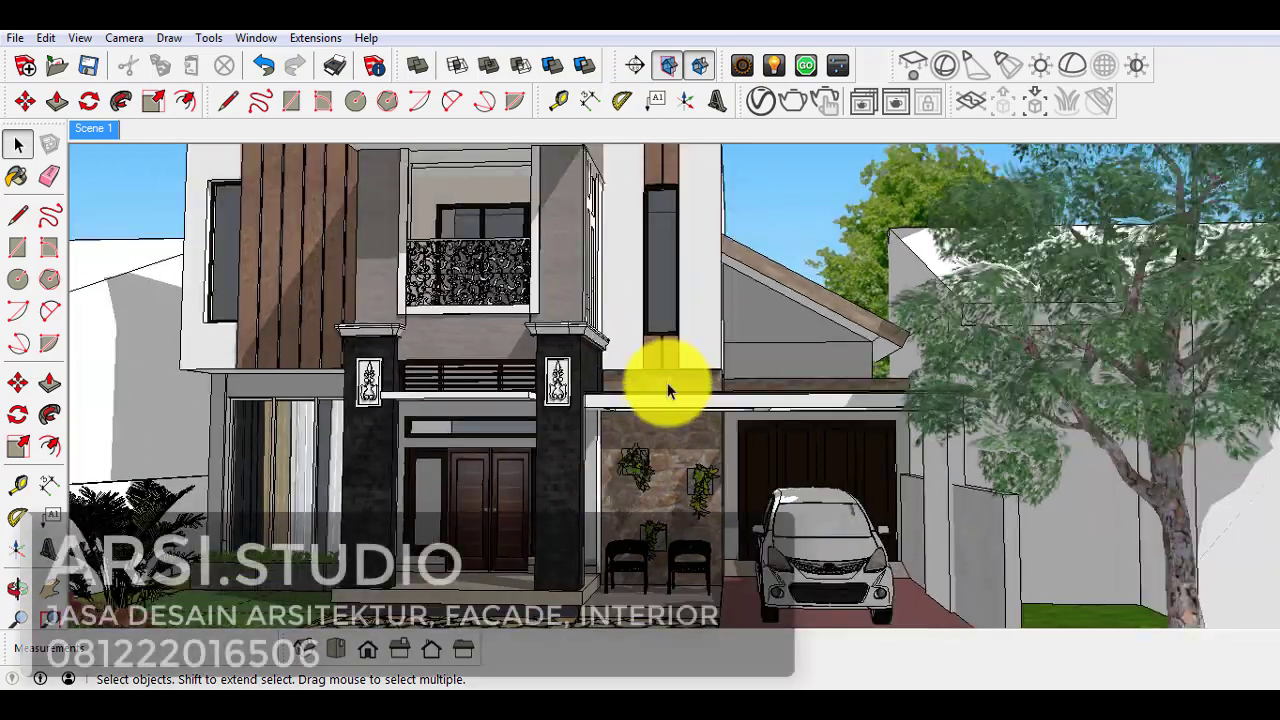
{"action": "scroll", "coordinate": [608, 541], "scroll_direction": "up", "scroll_amount": 1}
{"action": "scroll", "coordinate": [608, 541], "scroll_direction": "up", "scroll_amount": 1}
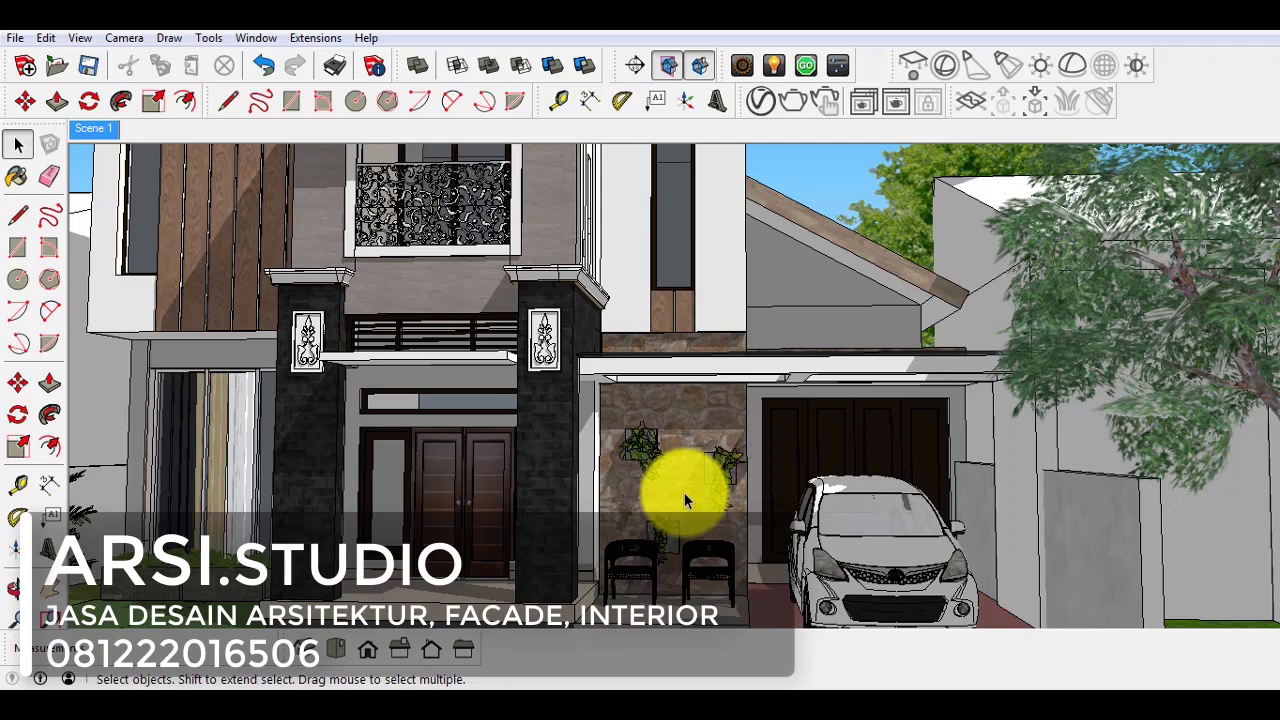
{"action": "scroll", "coordinate": [684, 492], "scroll_direction": "down", "scroll_amount": 2}
{"action": "mouse_move", "coordinate": [681, 484]}
{"action": "middle_mouse_down"}
{"action": "mouse_move", "coordinate": [715, 493]}
{"action": "mouse_move", "coordinate": [382, 253]}
{"action": "middle_mouse_up"}
Zoom into the upper storey and orbit to study the wood cladding, balcony railing and roof edge.
{"action": "scroll", "coordinate": [369, 186], "scroll_direction": "up", "scroll_amount": 1}
{"action": "scroll", "coordinate": [375, 190], "scroll_direction": "up", "scroll_amount": 1}
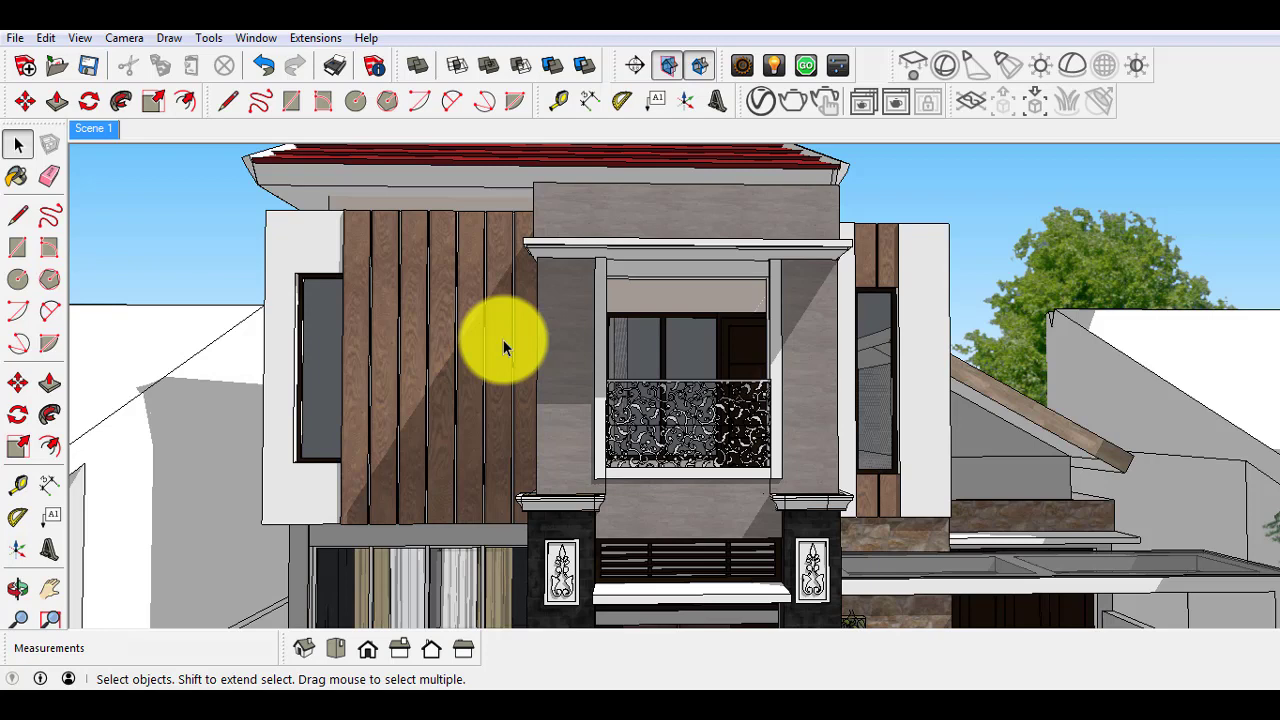
{"action": "mouse_move", "coordinate": [431, 329]}
{"action": "middle_mouse_down"}
{"action": "mouse_move", "coordinate": [532, 377]}
{"action": "mouse_move", "coordinate": [457, 291]}
{"action": "mouse_move", "coordinate": [355, 280]}
{"action": "mouse_move", "coordinate": [400, 291]}
{"action": "mouse_move", "coordinate": [371, 286]}
{"action": "mouse_move", "coordinate": [371, 237]}
{"action": "mouse_move", "coordinate": [391, 245]}
{"action": "middle_mouse_up"}
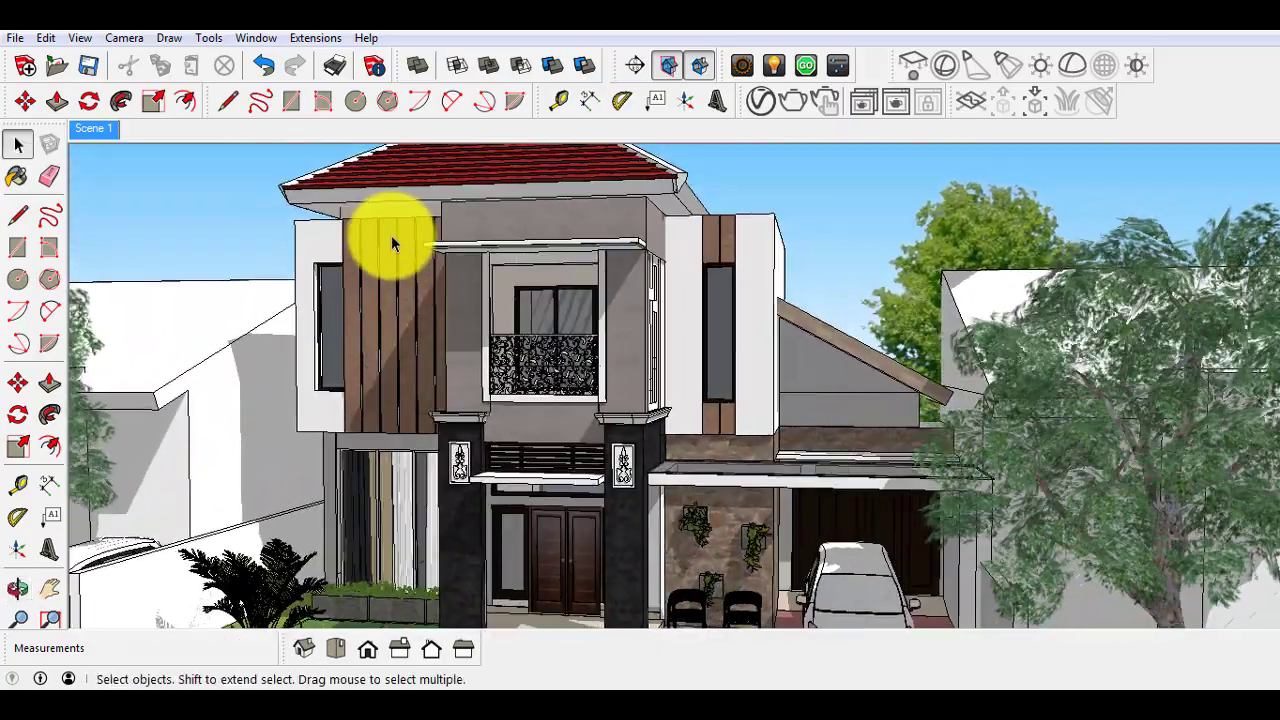
{"action": "scroll", "coordinate": [410, 300], "scroll_direction": "up", "scroll_amount": 2}
{"action": "middle_click_drag", "start_coordinate": [410, 300], "coordinate": [410, 285]}
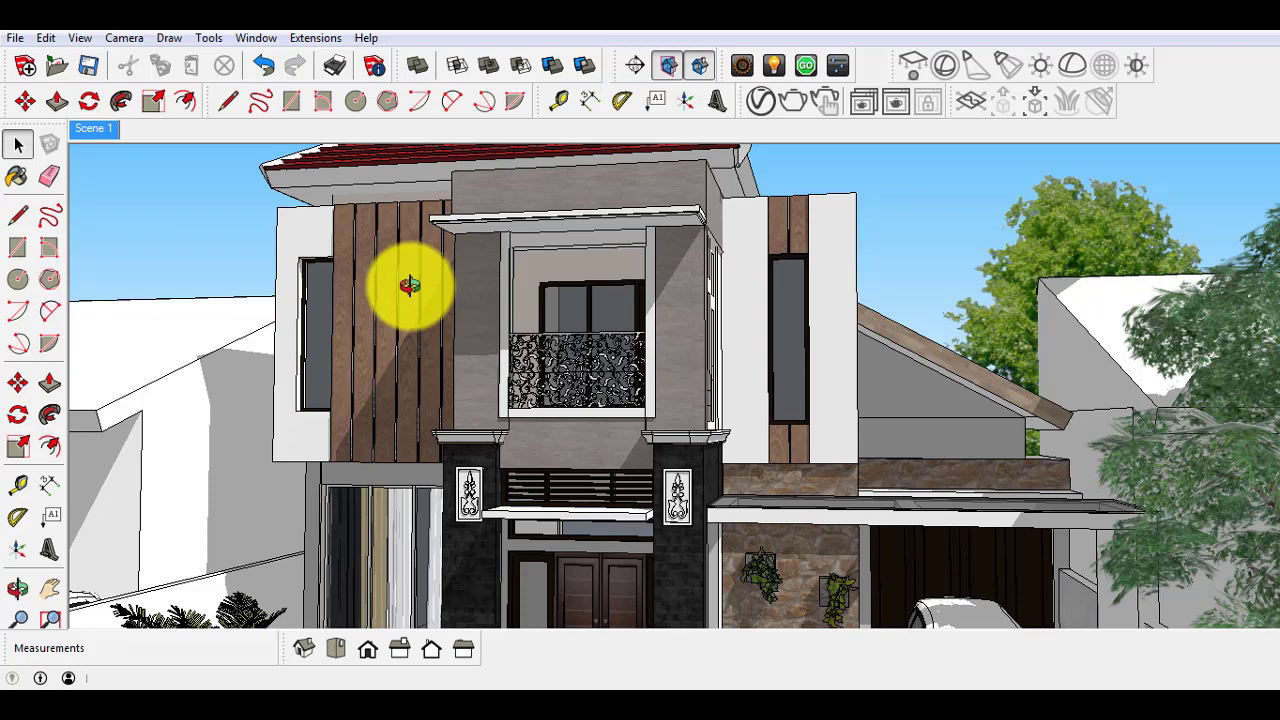
{"action": "scroll", "coordinate": [410, 288], "scroll_direction": "down", "scroll_amount": 2}
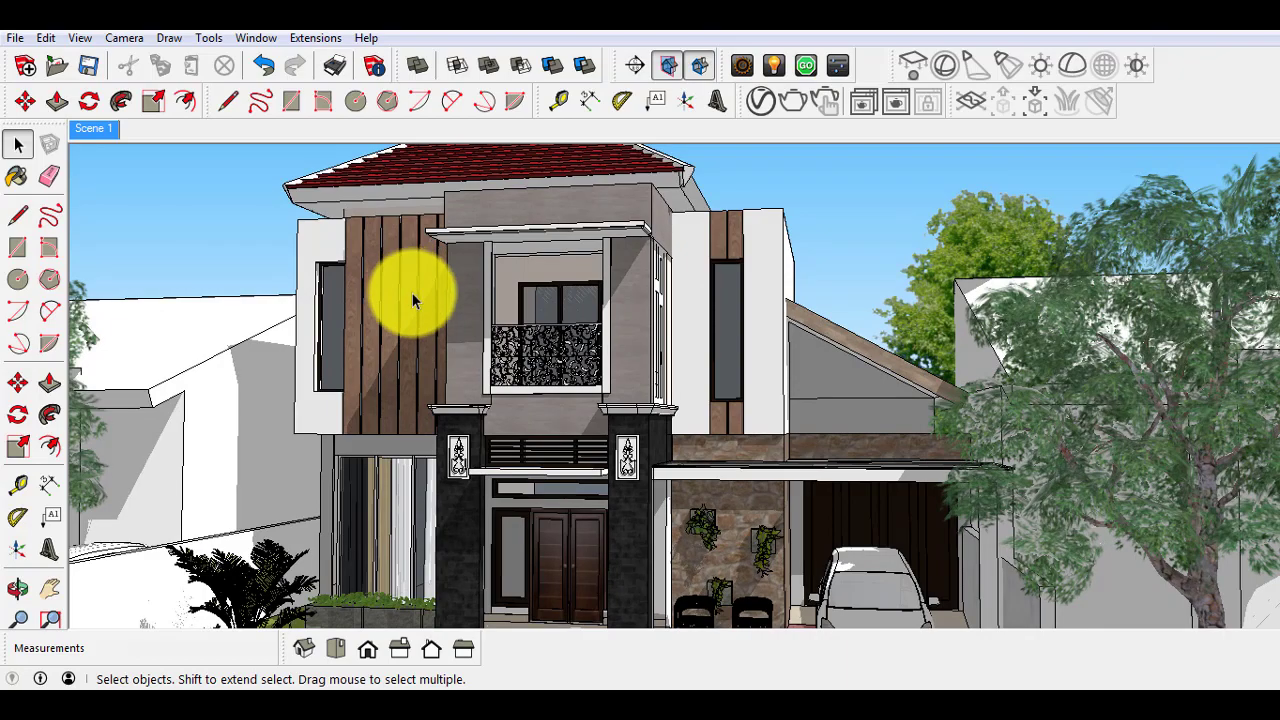
{"action": "scroll", "coordinate": [440, 320], "scroll_direction": "up", "scroll_amount": 2}
{"action": "mouse_move", "coordinate": [466, 349]}
{"action": "middle_mouse_down"}
{"action": "mouse_move", "coordinate": [528, 385]}
{"action": "mouse_move", "coordinate": [755, 376]}
{"action": "middle_mouse_up"}
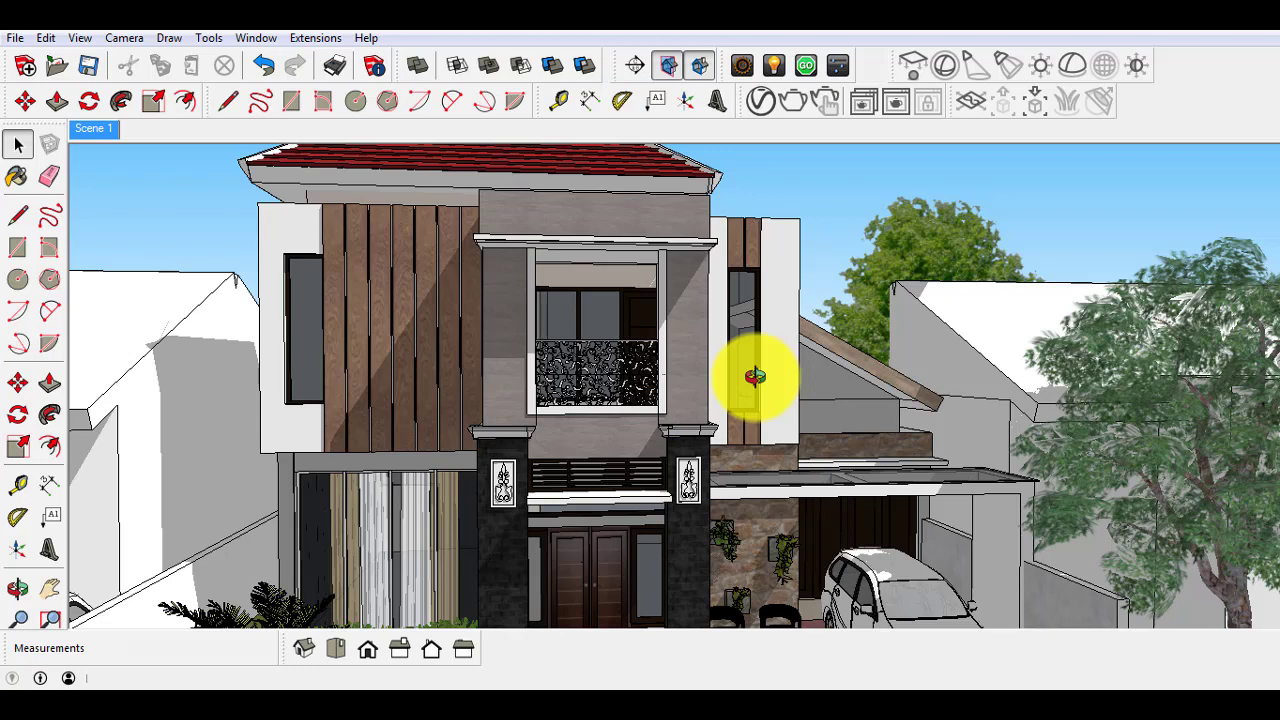
Switch back to Select, orbit around the front corner and zoom out to show the whole house and garden.
{"action": "key", "text": "space"}
{"action": "scroll", "coordinate": [323, 306], "scroll_direction": "down", "scroll_amount": 3}
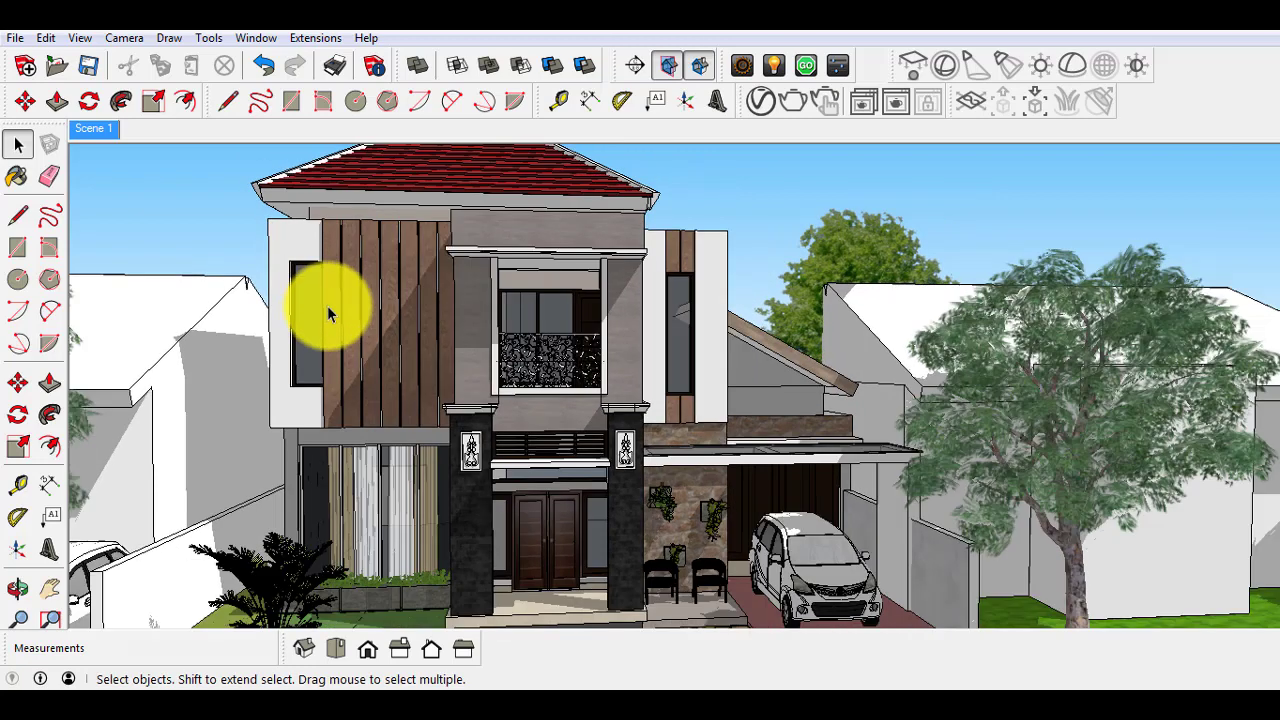
{"action": "scroll", "coordinate": [345, 300], "scroll_direction": "up", "scroll_amount": 3}
{"action": "scroll", "coordinate": [331, 262], "scroll_direction": "up", "scroll_amount": 1}
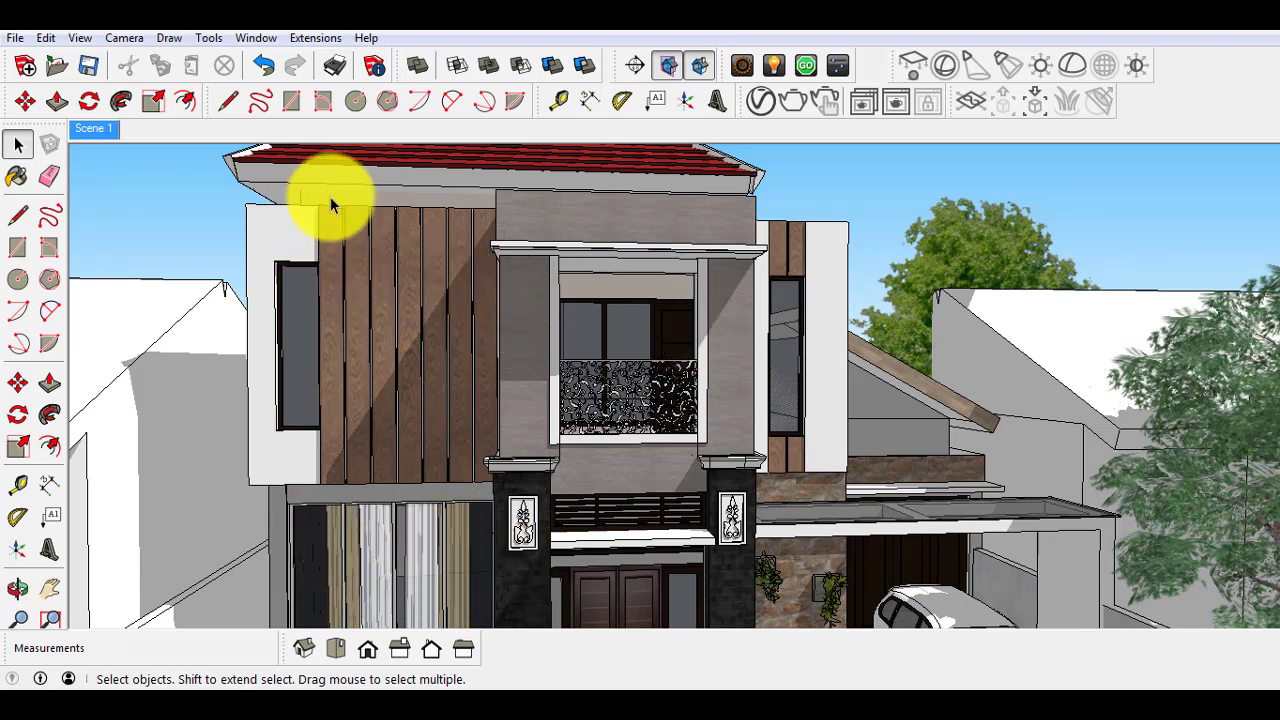
{"action": "middle_click_drag", "start_coordinate": [514, 423], "coordinate": [426, 400]}
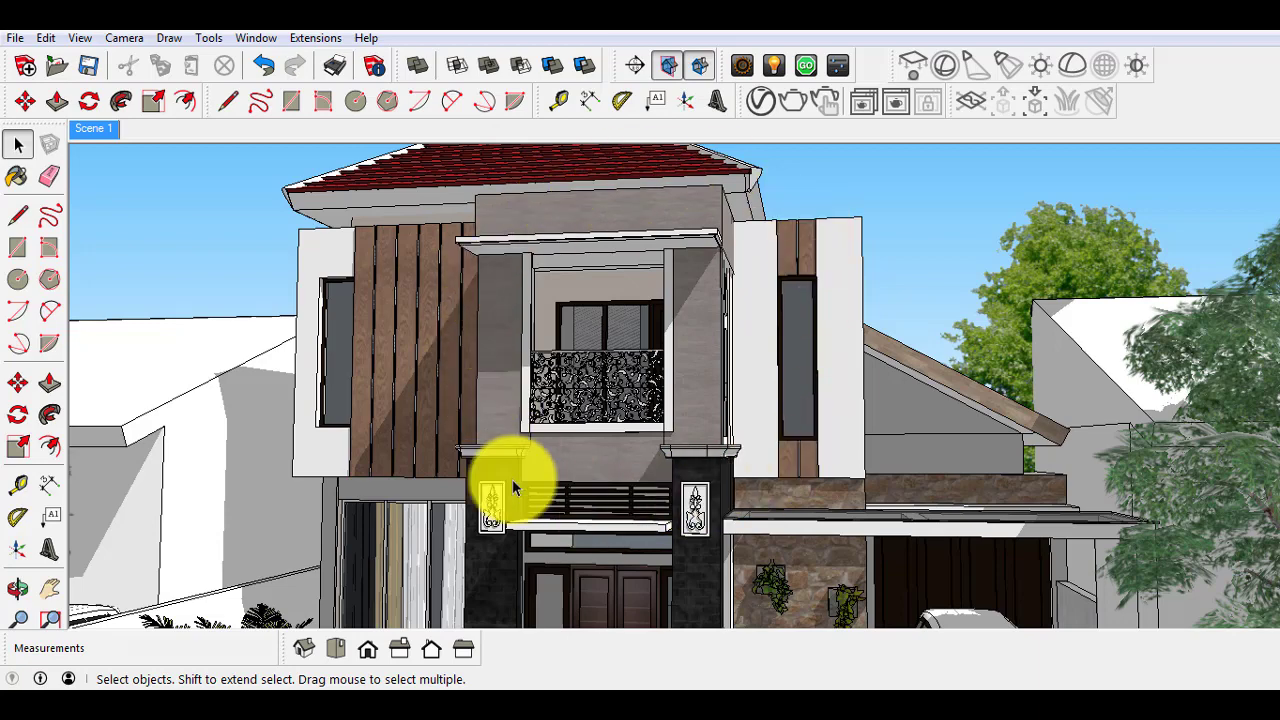
{"action": "middle_click_drag", "start_coordinate": [705, 431], "coordinate": [609, 443]}
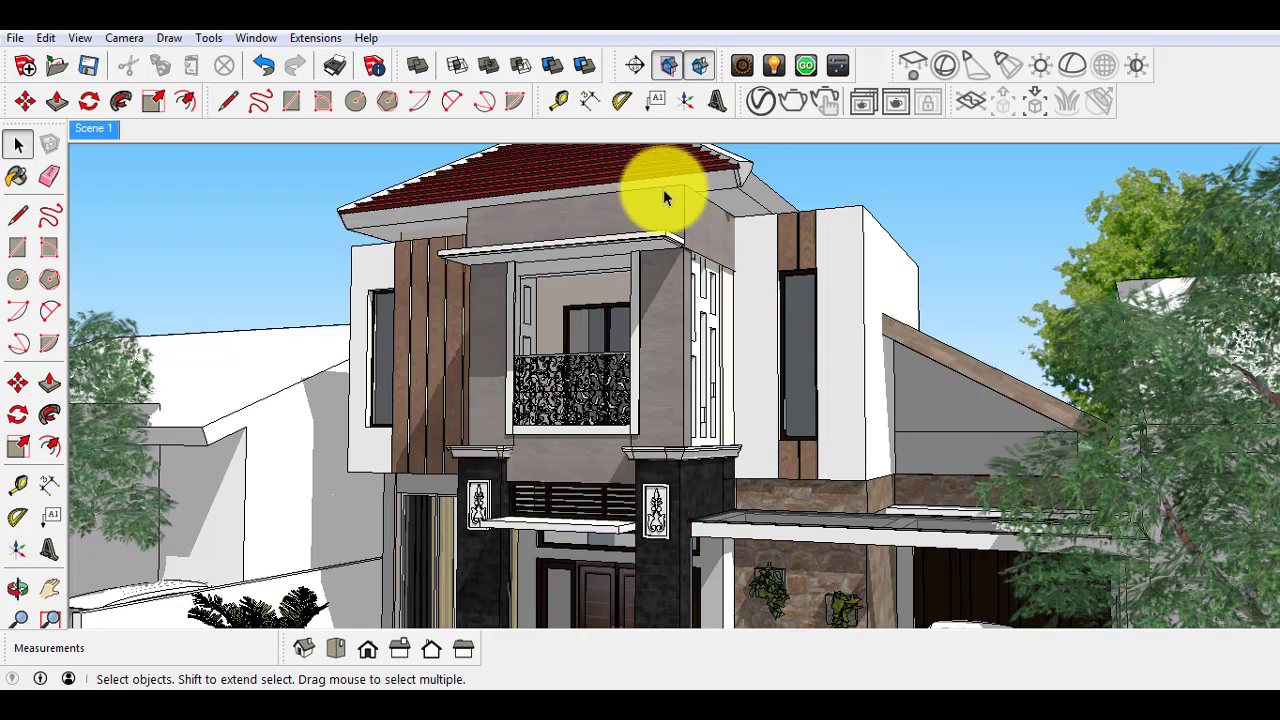
{"action": "scroll", "coordinate": [514, 206], "scroll_direction": "down", "scroll_amount": 3}
Zoom in and out to close in on the ornamented porch pillars.
{"action": "scroll", "coordinate": [600, 260], "scroll_direction": "down", "scroll_amount": 1}
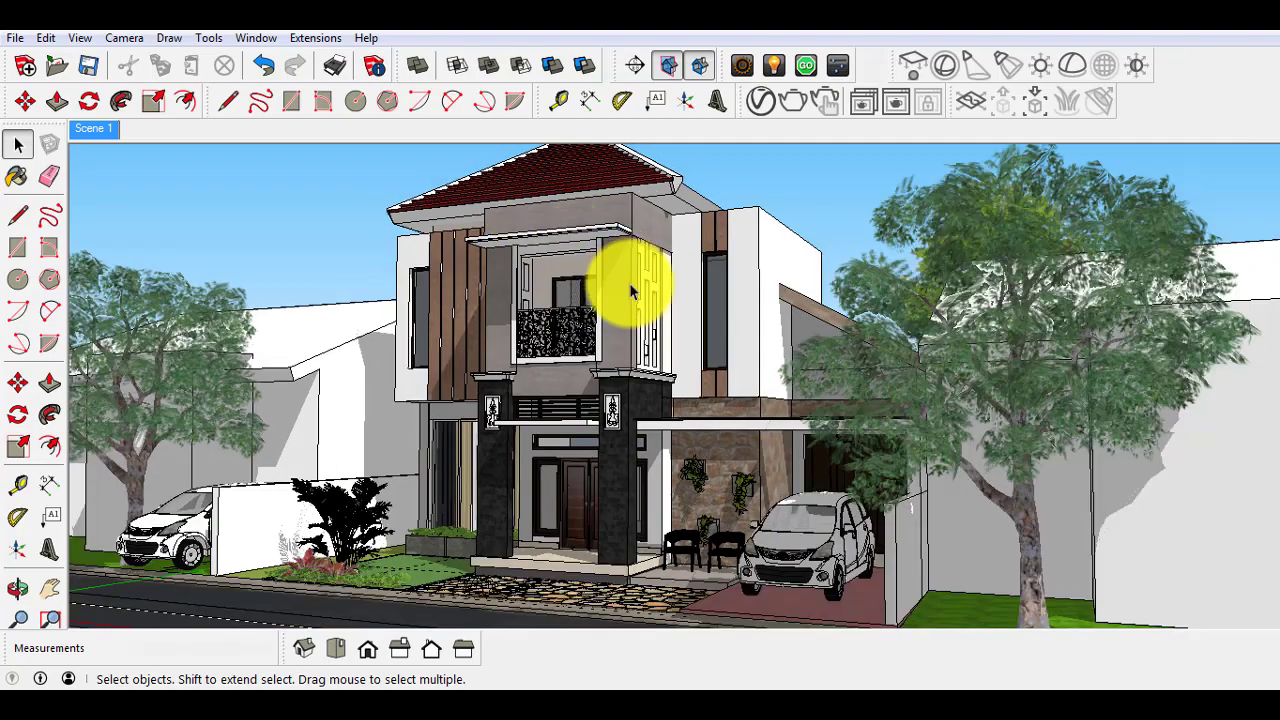
{"action": "scroll", "coordinate": [636, 305], "scroll_direction": "up", "scroll_amount": 4}
{"action": "scroll", "coordinate": [608, 486], "scroll_direction": "down", "scroll_amount": 3}
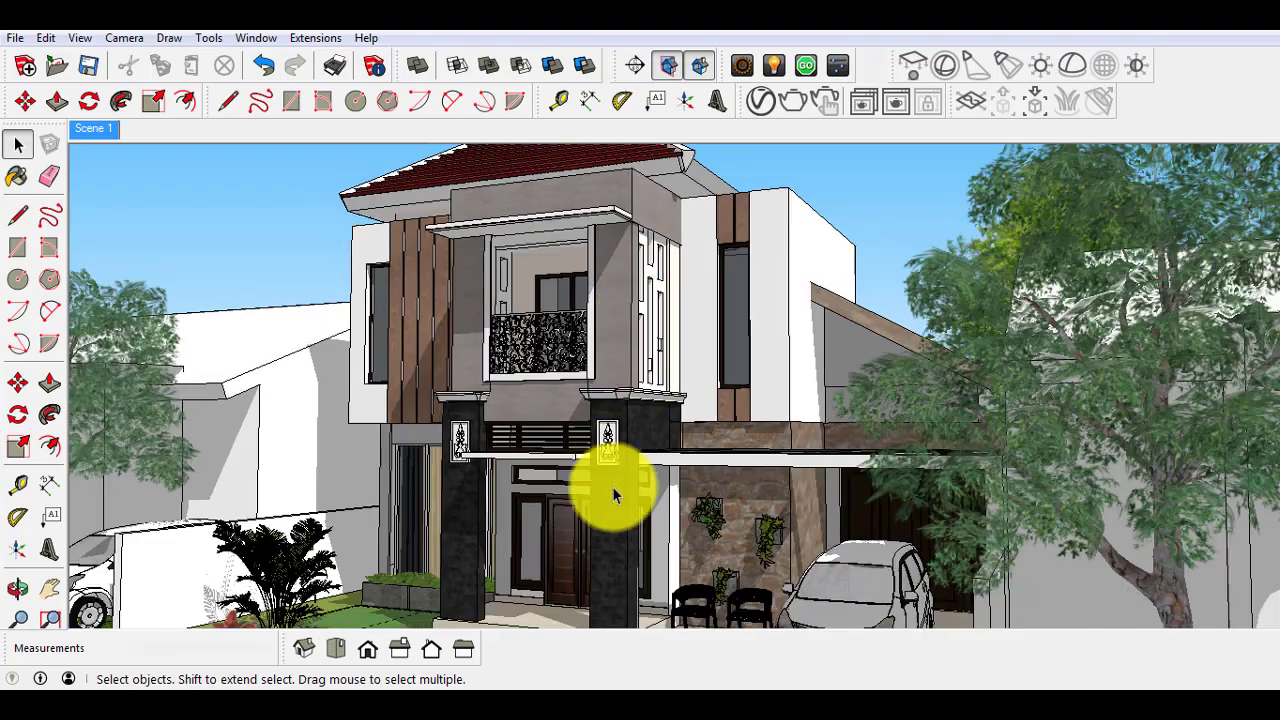
{"action": "scroll", "coordinate": [600, 288], "scroll_direction": "up", "scroll_amount": 3}
{"action": "scroll", "coordinate": [608, 484], "scroll_direction": "down", "scroll_amount": 3}
{"action": "scroll", "coordinate": [609, 477], "scroll_direction": "up", "scroll_amount": 3}
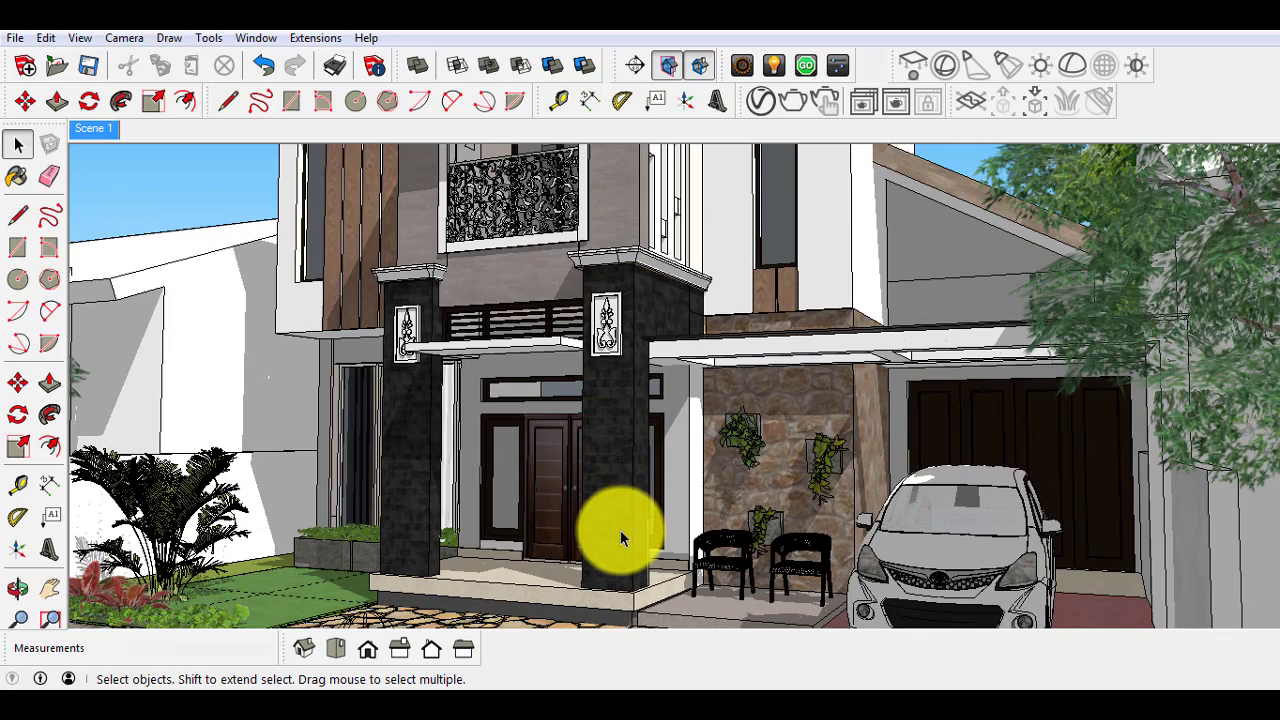
{"action": "scroll", "coordinate": [621, 538], "scroll_direction": "up", "scroll_amount": 1}
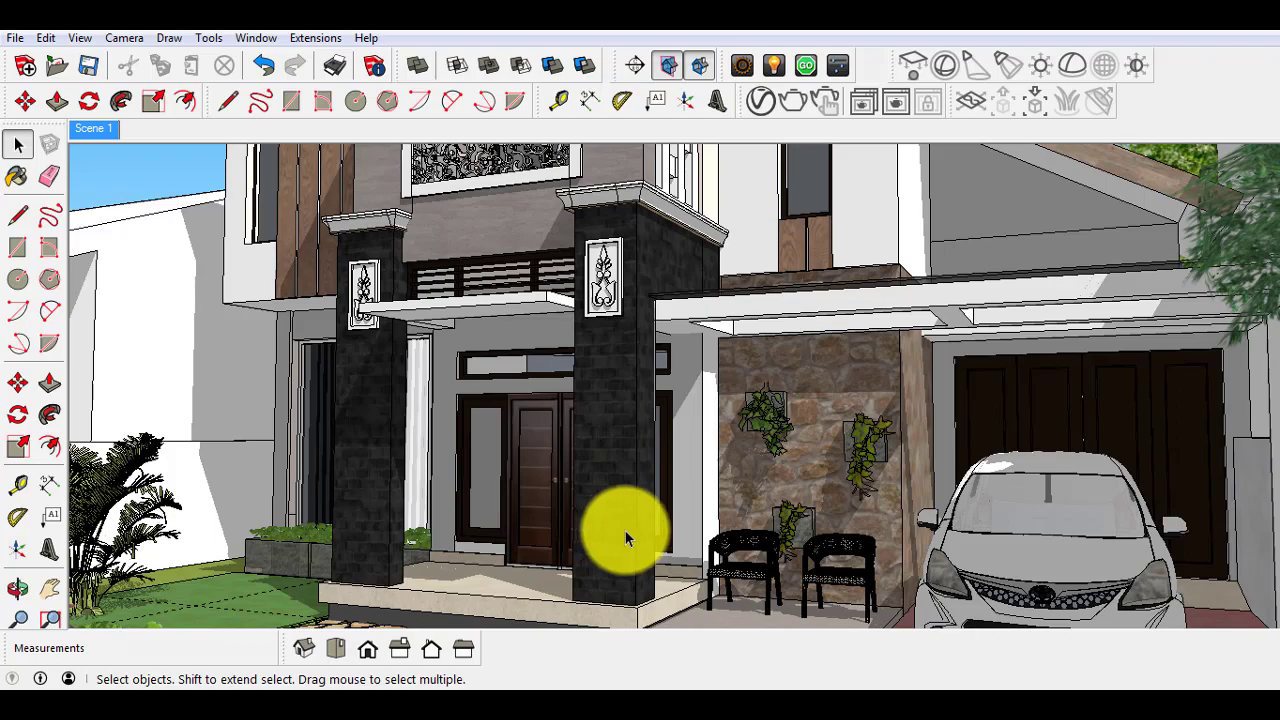
{"action": "scroll", "coordinate": [449, 514], "scroll_direction": "down", "scroll_amount": 2}
Orbit up toward the pillar cornice, carport roof and upper facade.
{"action": "middle_click_drag", "start_coordinate": [493, 445], "coordinate": [528, 443]}
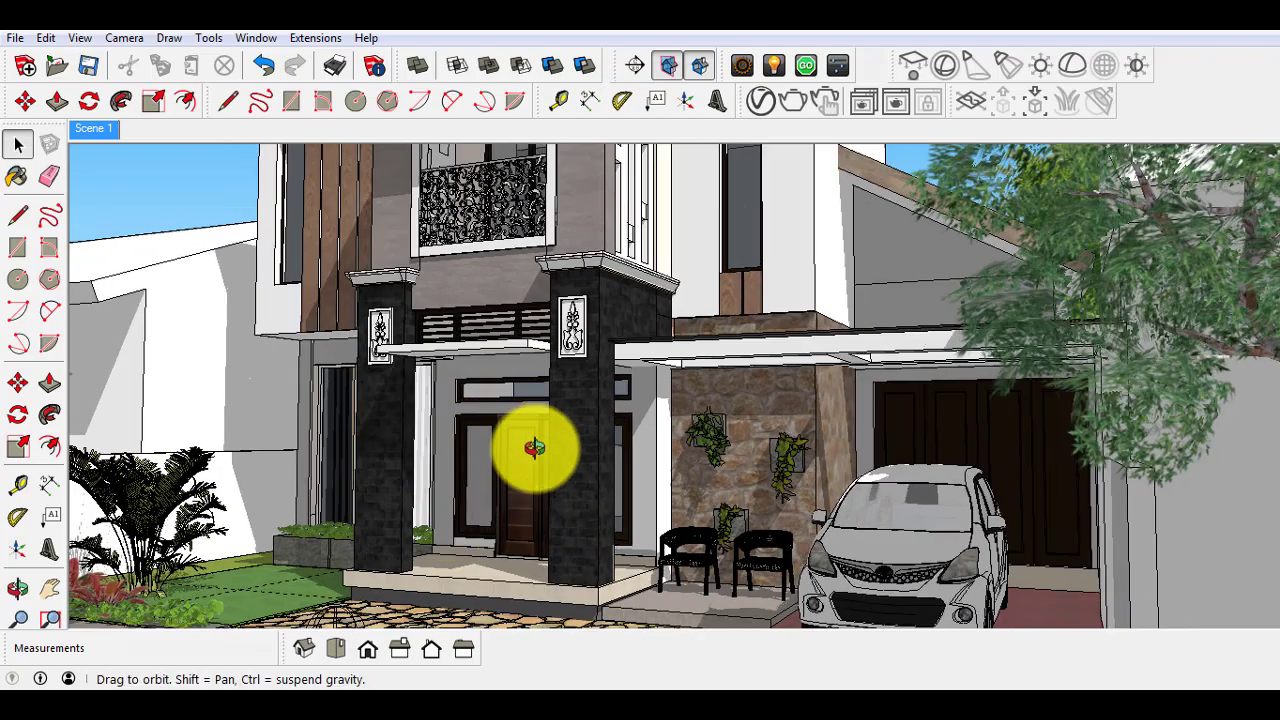
{"action": "scroll", "coordinate": [634, 223], "scroll_direction": "up", "scroll_amount": 3}
{"action": "middle_click_drag", "start_coordinate": [646, 286], "coordinate": [692, 334]}
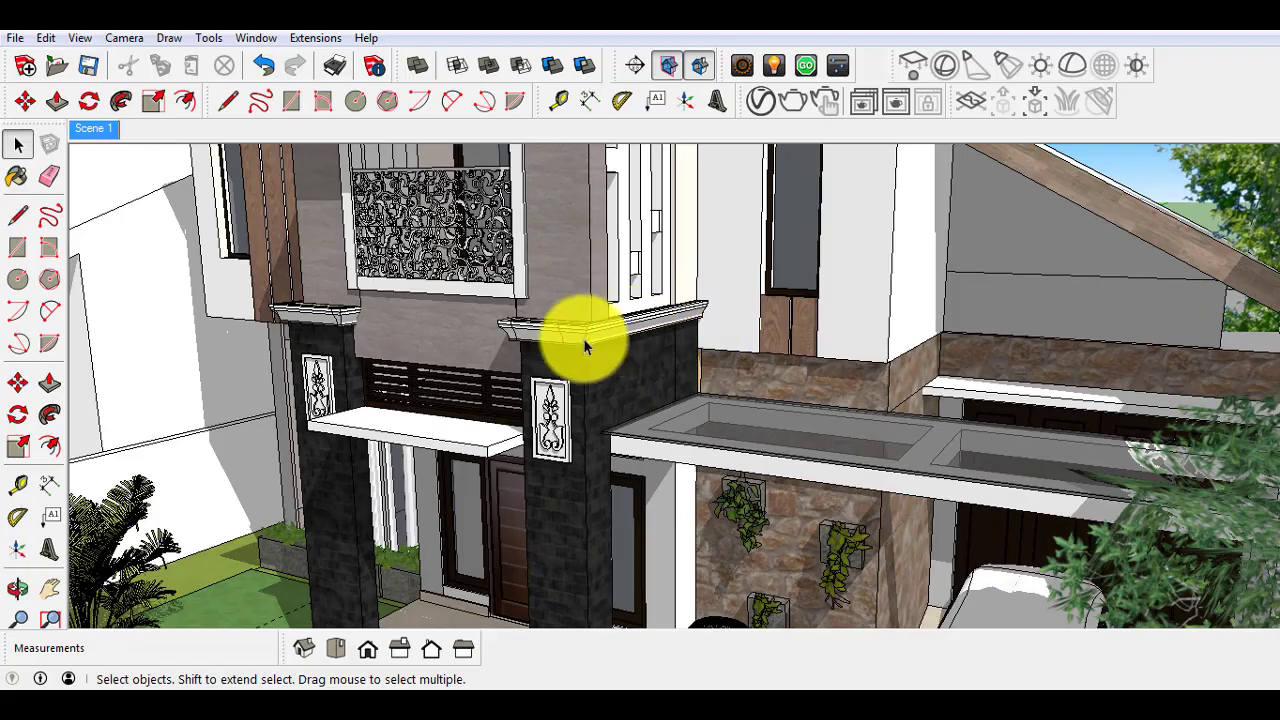
{"action": "scroll", "coordinate": [500, 357], "scroll_direction": "up", "scroll_amount": 2}
{"action": "middle_click_drag", "start_coordinate": [500, 357], "coordinate": [674, 371]}
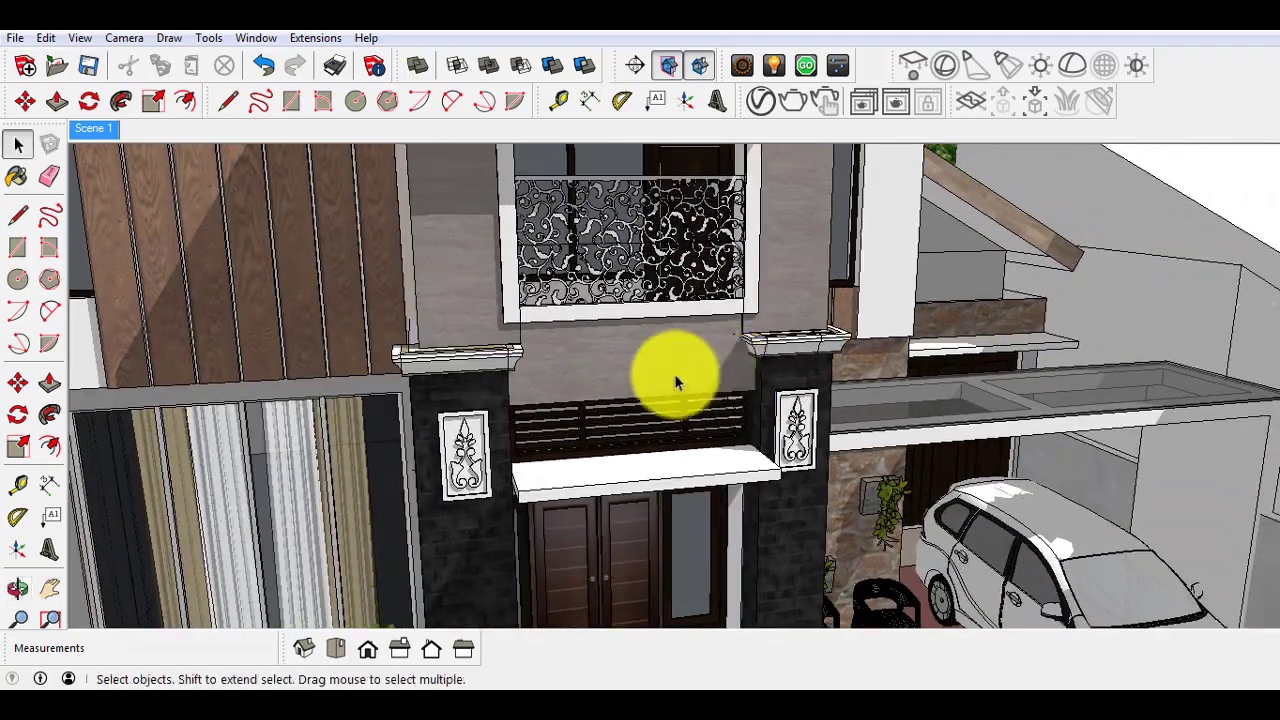
{"action": "mouse_move", "coordinate": [423, 357]}
{"action": "middle_mouse_down"}
{"action": "mouse_move", "coordinate": [322, 292]}
{"action": "mouse_move", "coordinate": [420, 320]}
{"action": "middle_mouse_up"}
{"action": "scroll", "coordinate": [414, 346], "scroll_direction": "up", "scroll_amount": 3}
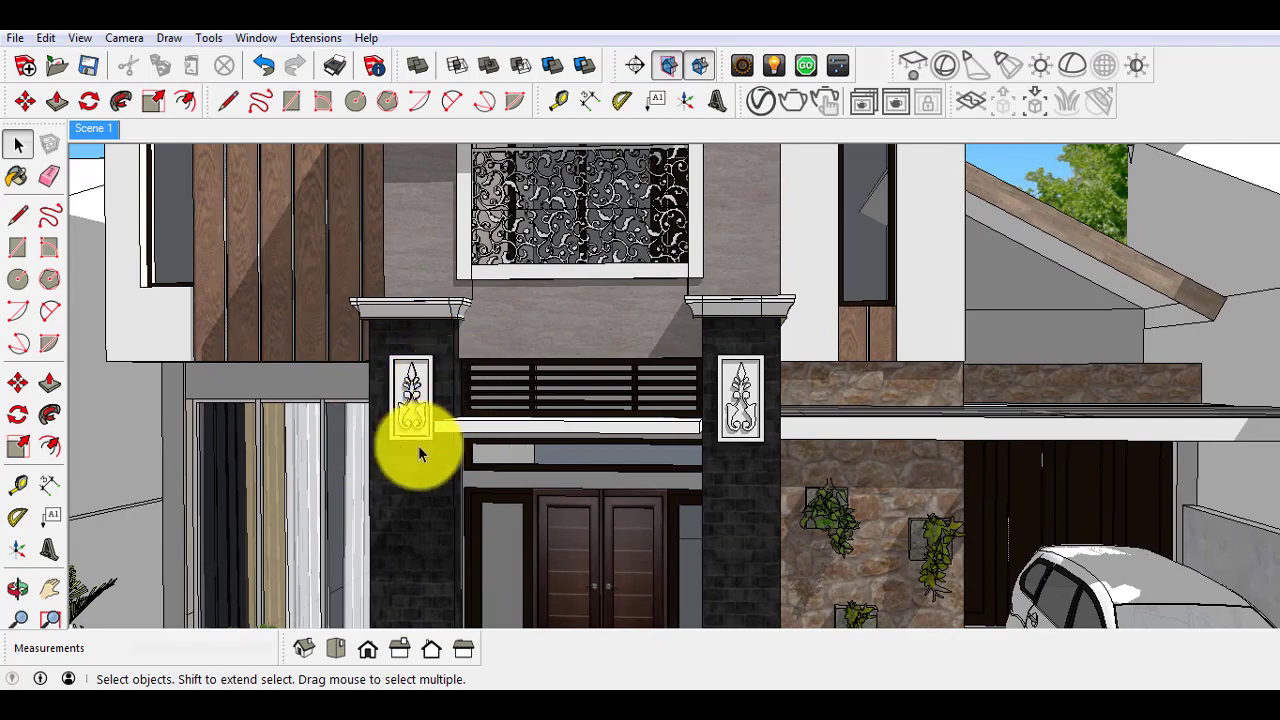
{"action": "scroll", "coordinate": [359, 380], "scroll_direction": "down", "scroll_amount": 1}
{"action": "scroll", "coordinate": [359, 380], "scroll_direction": "down", "scroll_amount": 1}
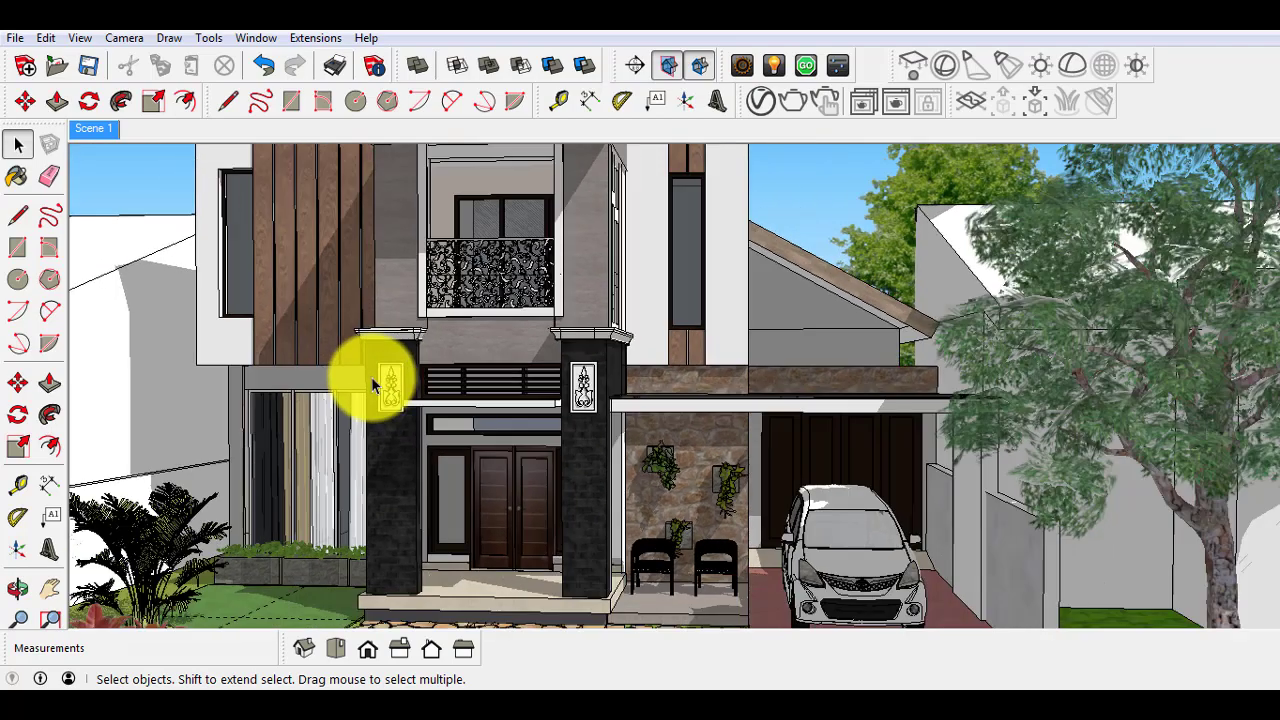
Orbit back to frame the house front with its porch, stone wall and carport.
{"action": "middle_click_drag", "start_coordinate": [371, 371], "coordinate": [623, 400]}
{"action": "scroll", "coordinate": [557, 394], "scroll_direction": "up", "scroll_amount": 2}
{"action": "scroll", "coordinate": [507, 390], "scroll_direction": "up", "scroll_amount": 1}
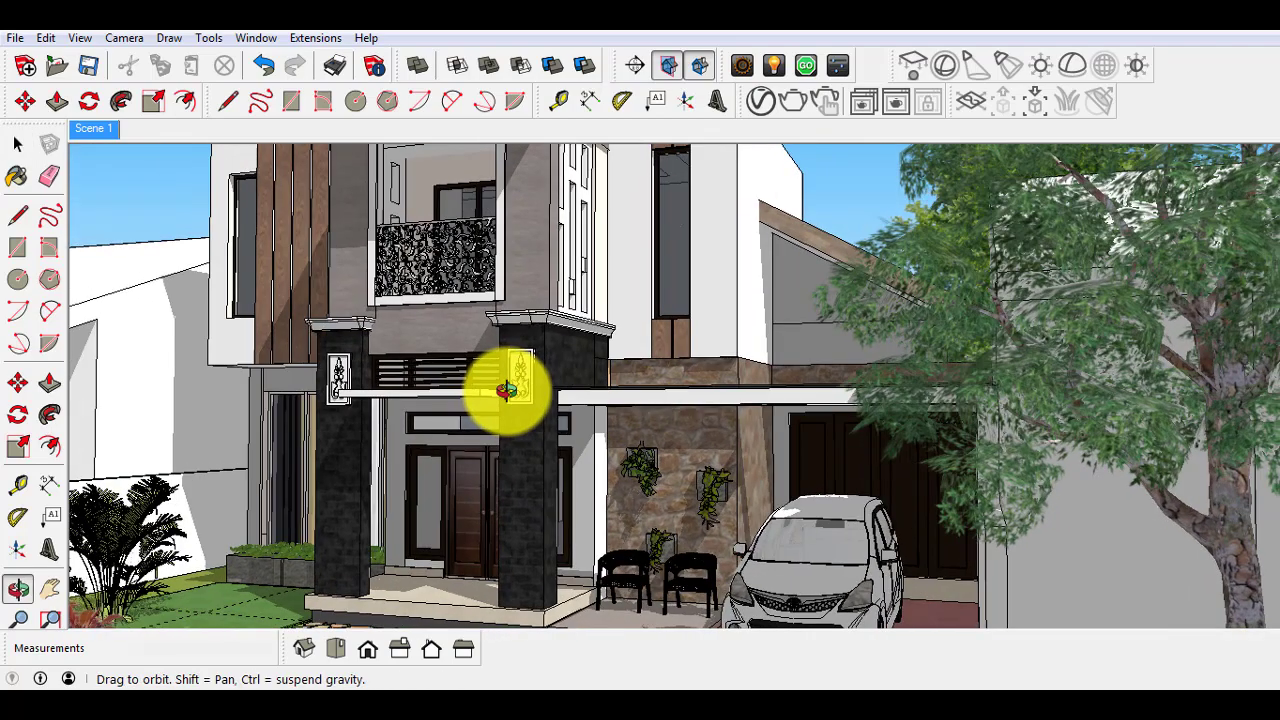
{"action": "middle_click_drag", "start_coordinate": [507, 390], "coordinate": [500, 380]}
{"action": "scroll", "coordinate": [733, 510], "scroll_direction": "up", "scroll_amount": 2}
{"action": "scroll", "coordinate": [733, 510], "scroll_direction": "down", "scroll_amount": 2}
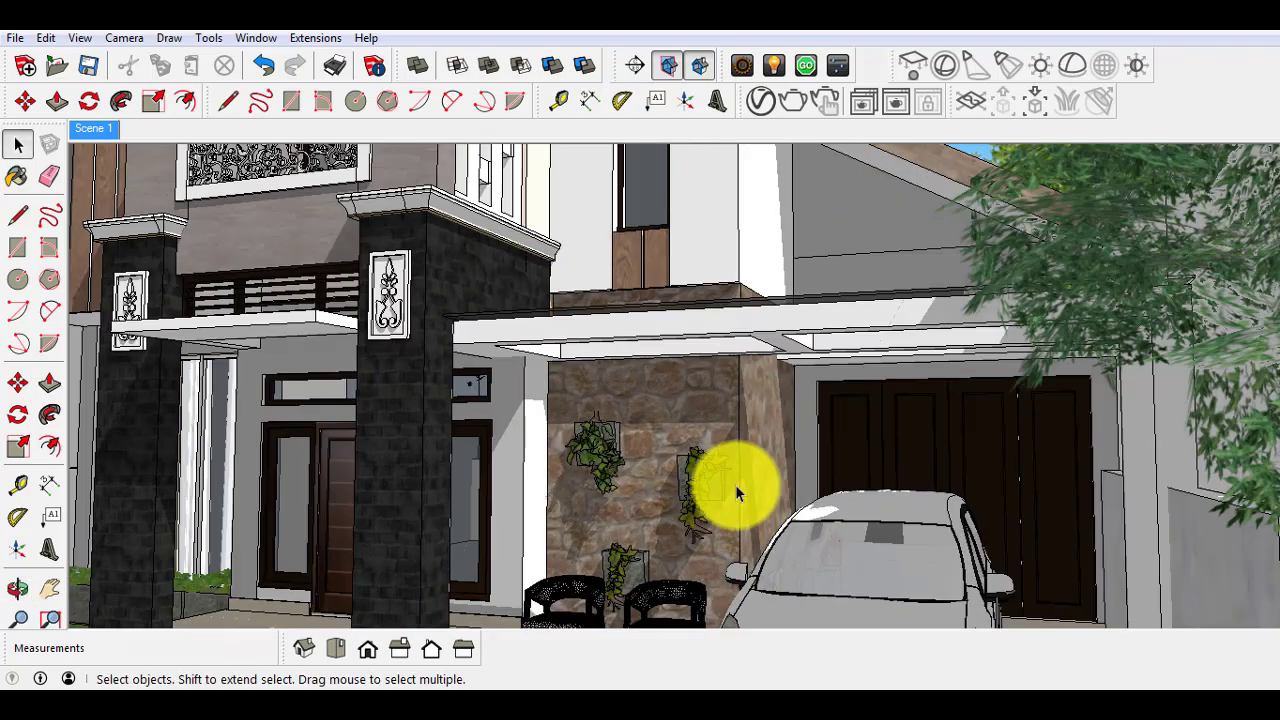
{"action": "scroll", "coordinate": [738, 390], "scroll_direction": "up", "scroll_amount": 1}
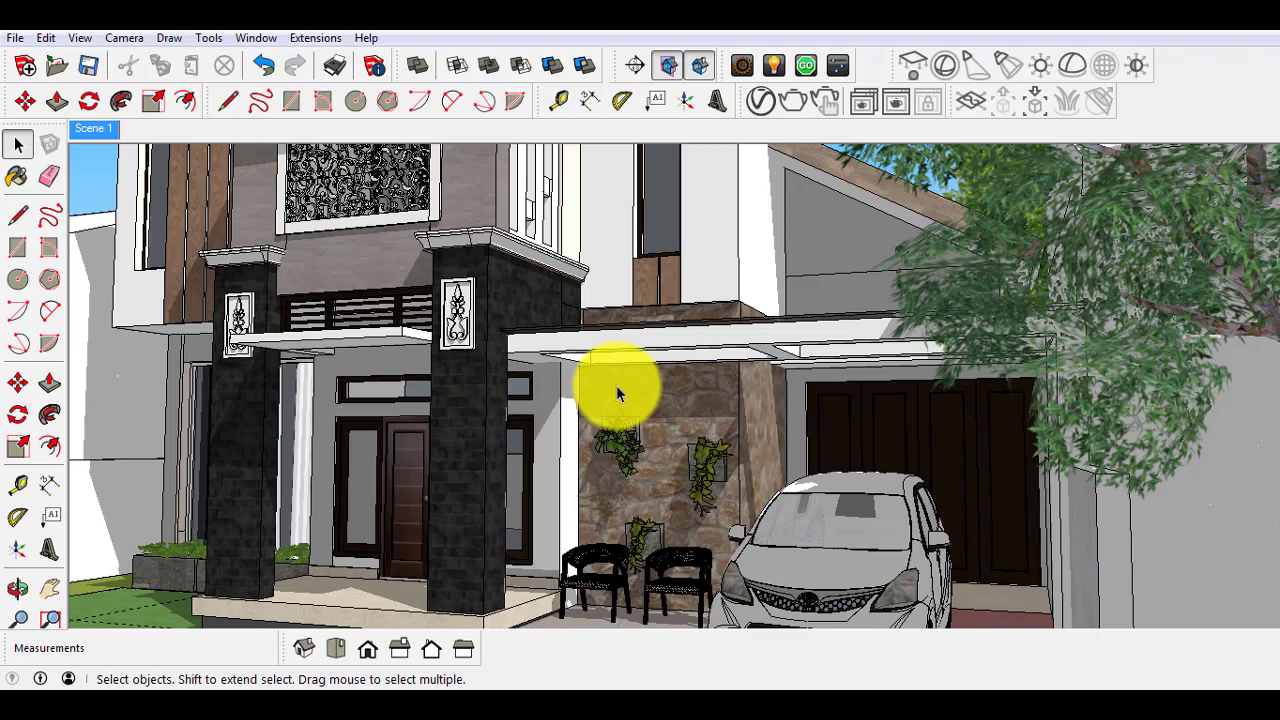
{"action": "scroll", "coordinate": [619, 395], "scroll_direction": "down", "scroll_amount": 3}
{"action": "mouse_move", "coordinate": [619, 395]}
{"action": "middle_mouse_down"}
{"action": "mouse_move", "coordinate": [664, 415]}
{"action": "mouse_move", "coordinate": [651, 435]}
{"action": "mouse_move", "coordinate": [698, 427]}
{"action": "middle_mouse_up"}
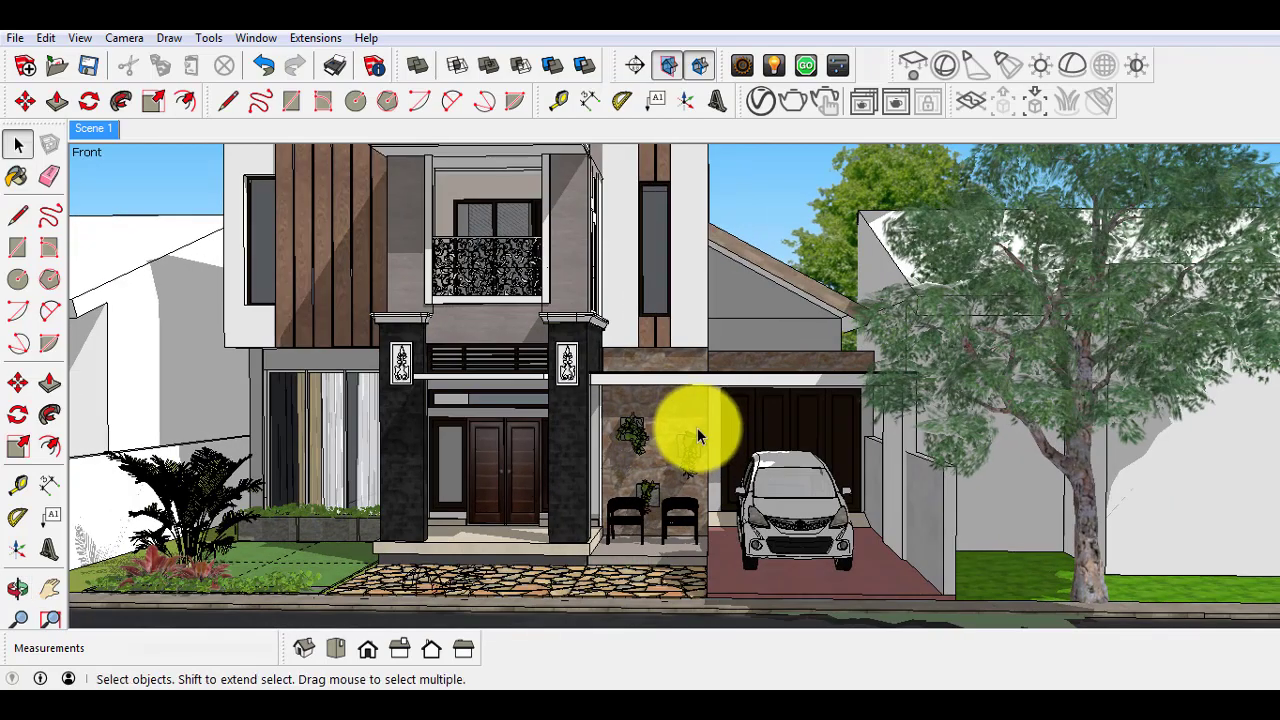
Zoom out to see the whole house and red roof, then zoom back toward the carport entrance.
{"action": "scroll", "coordinate": [697, 427], "scroll_direction": "down", "scroll_amount": 3}
{"action": "scroll", "coordinate": [447, 193], "scroll_direction": "down", "scroll_amount": 1}
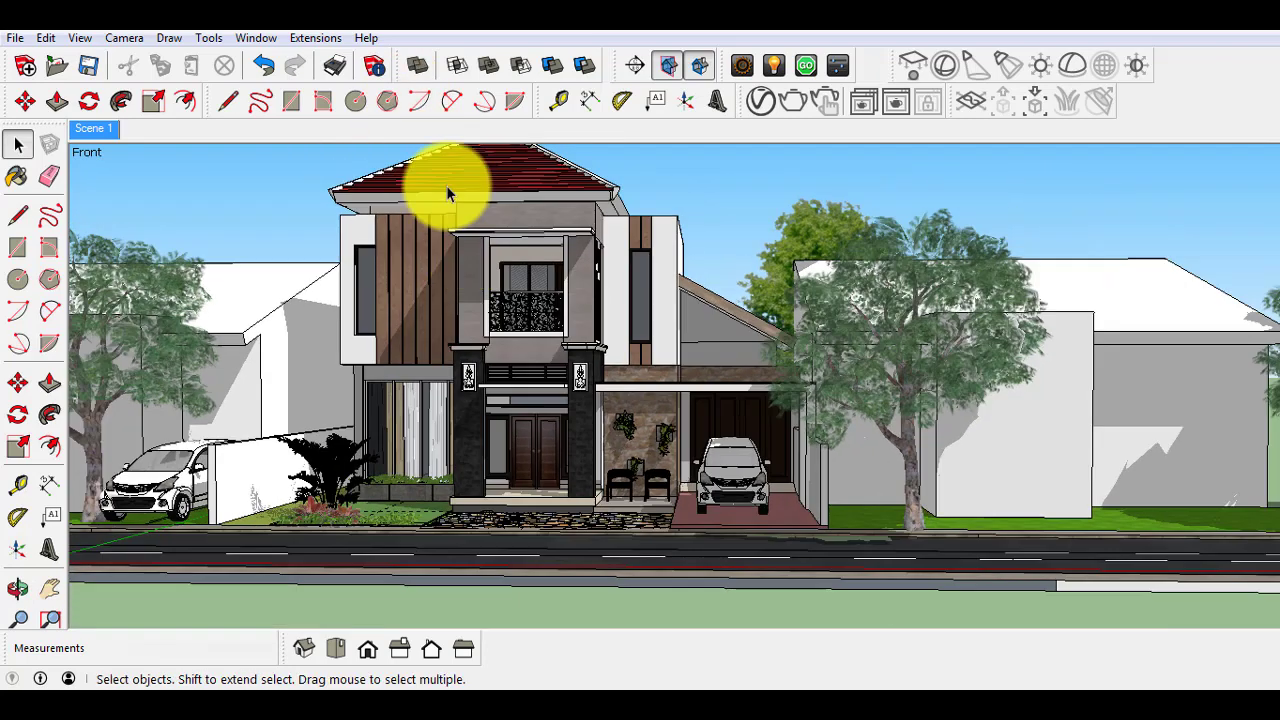
{"action": "scroll", "coordinate": [447, 193], "scroll_direction": "up", "scroll_amount": 2}
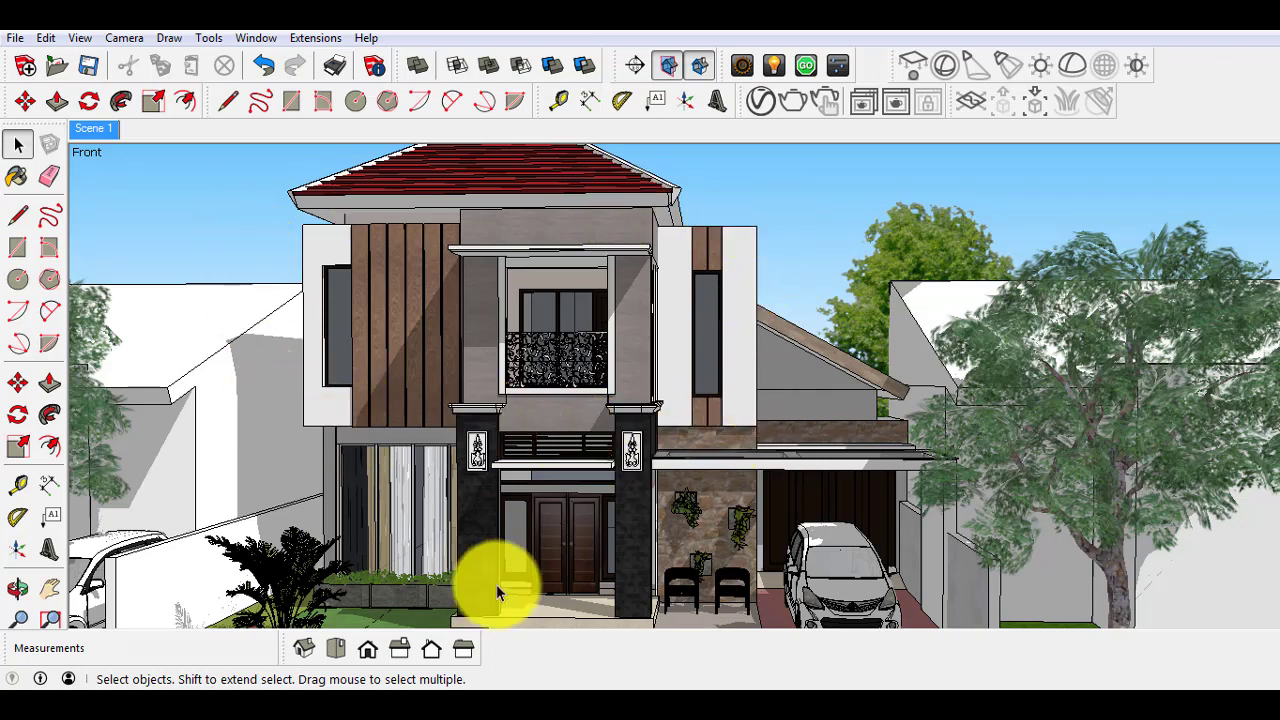
{"action": "scroll", "coordinate": [359, 424], "scroll_direction": "down", "scroll_amount": 2}
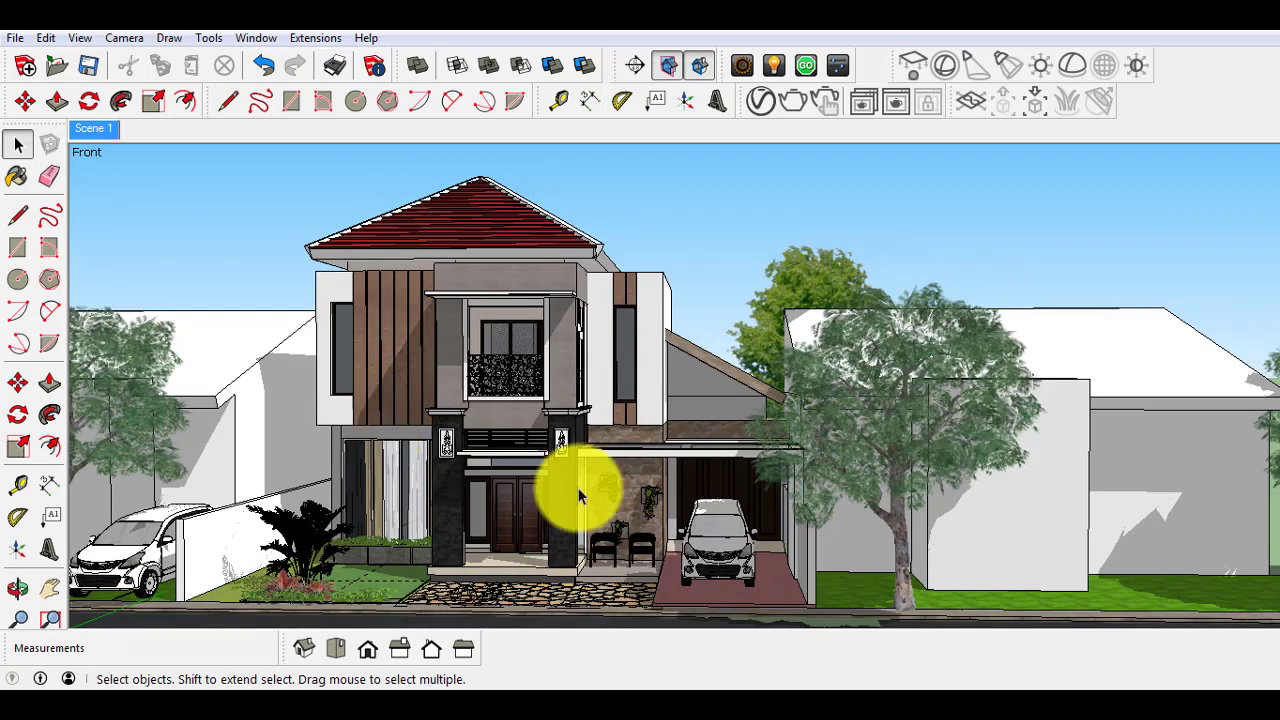
{"action": "scroll", "coordinate": [647, 545], "scroll_direction": "up", "scroll_amount": 2}
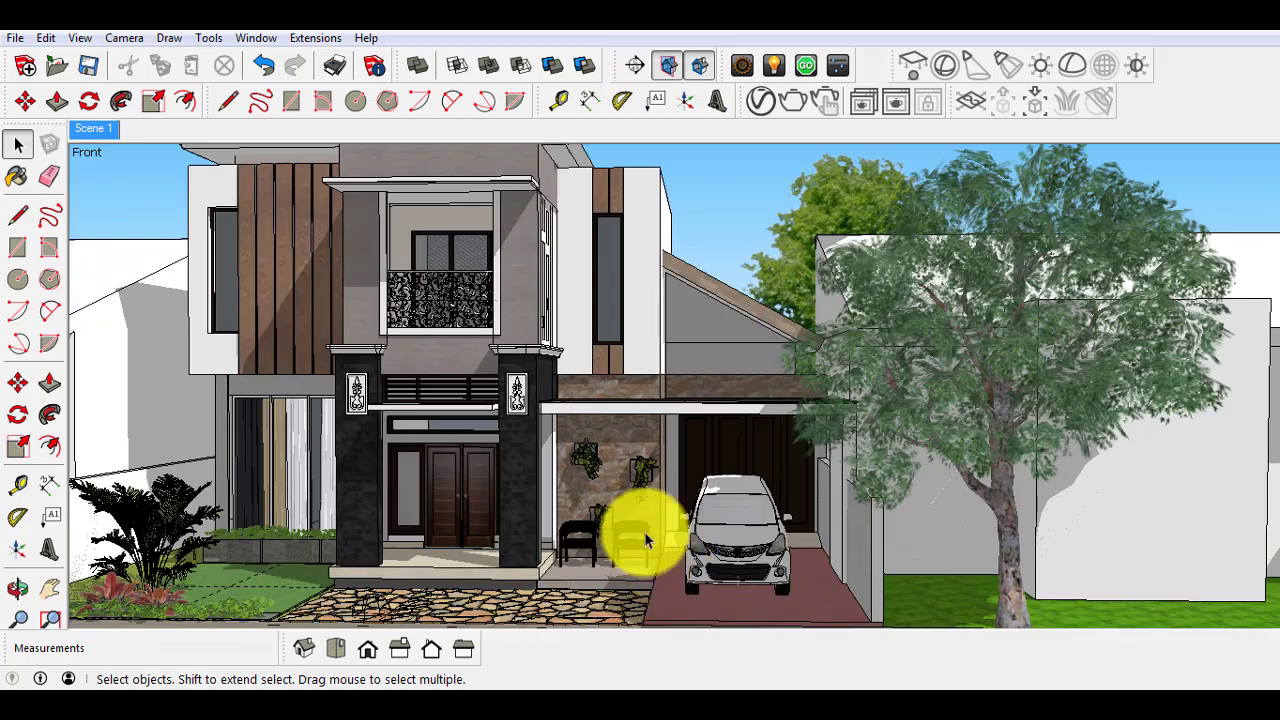
{"action": "scroll", "coordinate": [742, 406], "scroll_direction": "up", "scroll_amount": 3}
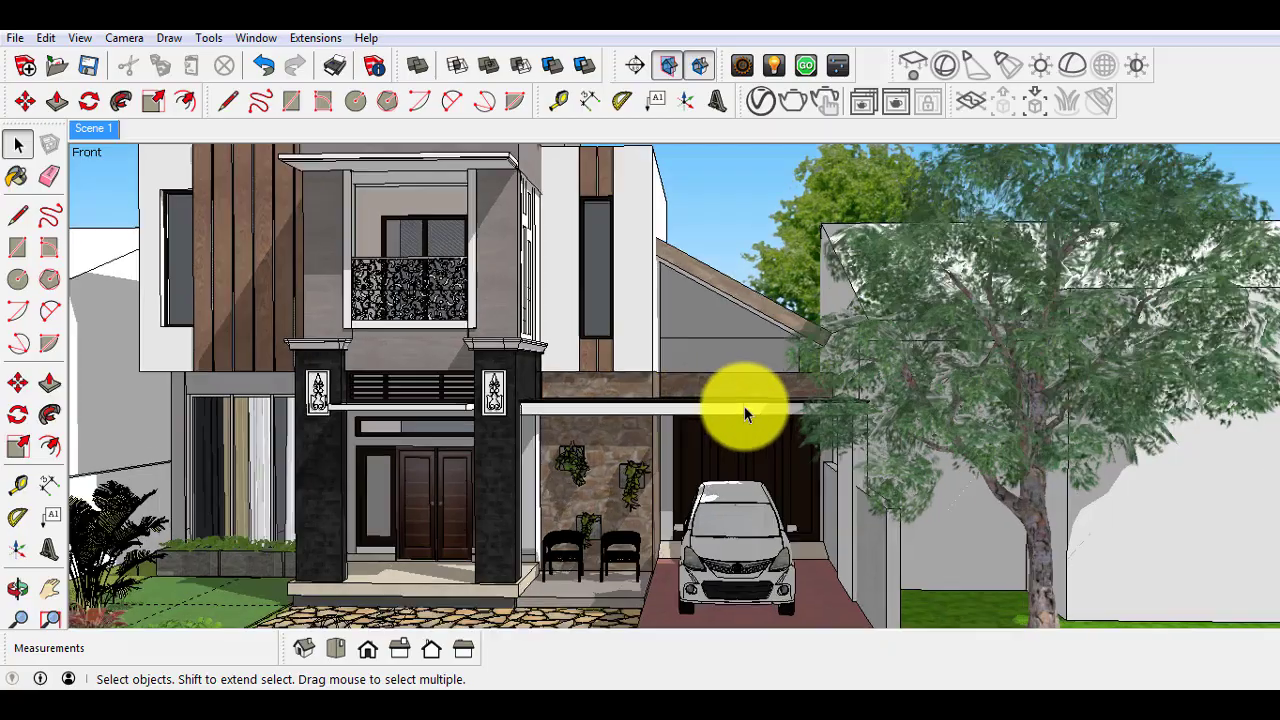
Orbit above the carport roof's recessed panels, then zoom out to a street-side frontal view.
{"action": "mouse_move", "coordinate": [678, 405]}
{"action": "middle_mouse_down"}
{"action": "mouse_move", "coordinate": [768, 498]}
{"action": "mouse_move", "coordinate": [750, 492]}
{"action": "middle_mouse_up"}
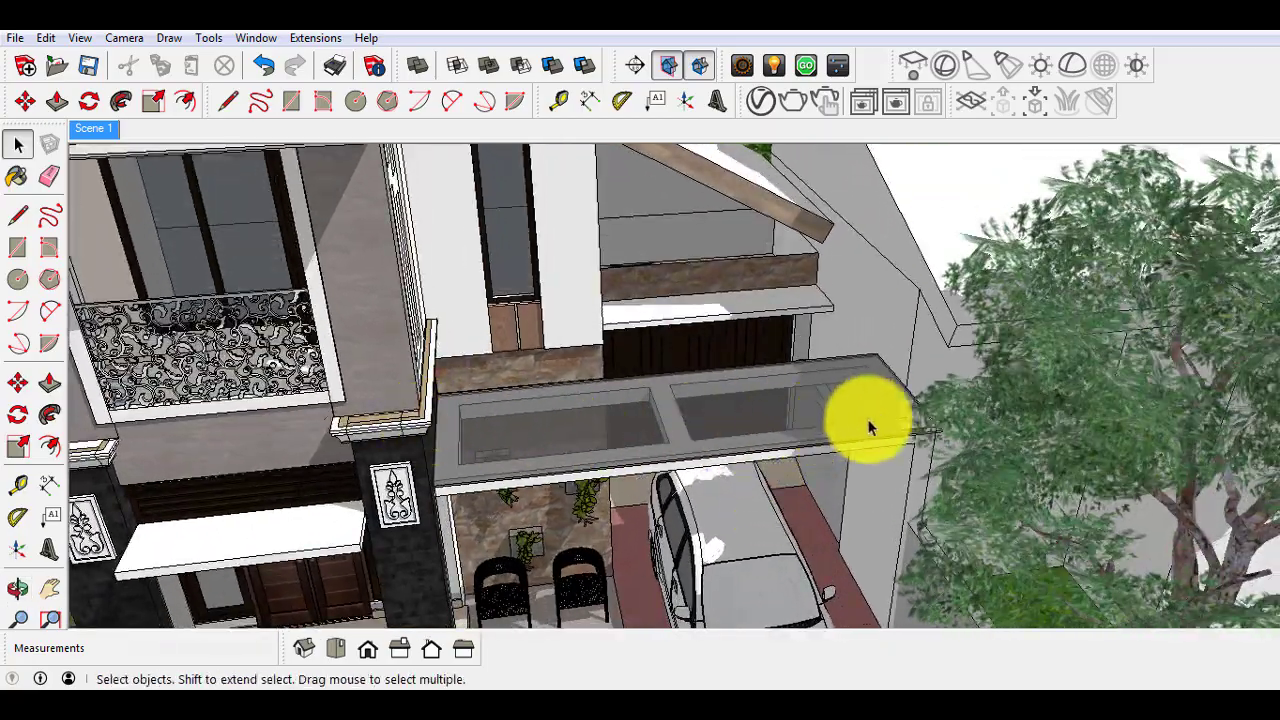
{"action": "mouse_move", "coordinate": [921, 376]}
{"action": "middle_mouse_down"}
{"action": "mouse_move", "coordinate": [751, 340]}
{"action": "mouse_move", "coordinate": [757, 370]}
{"action": "middle_mouse_up"}
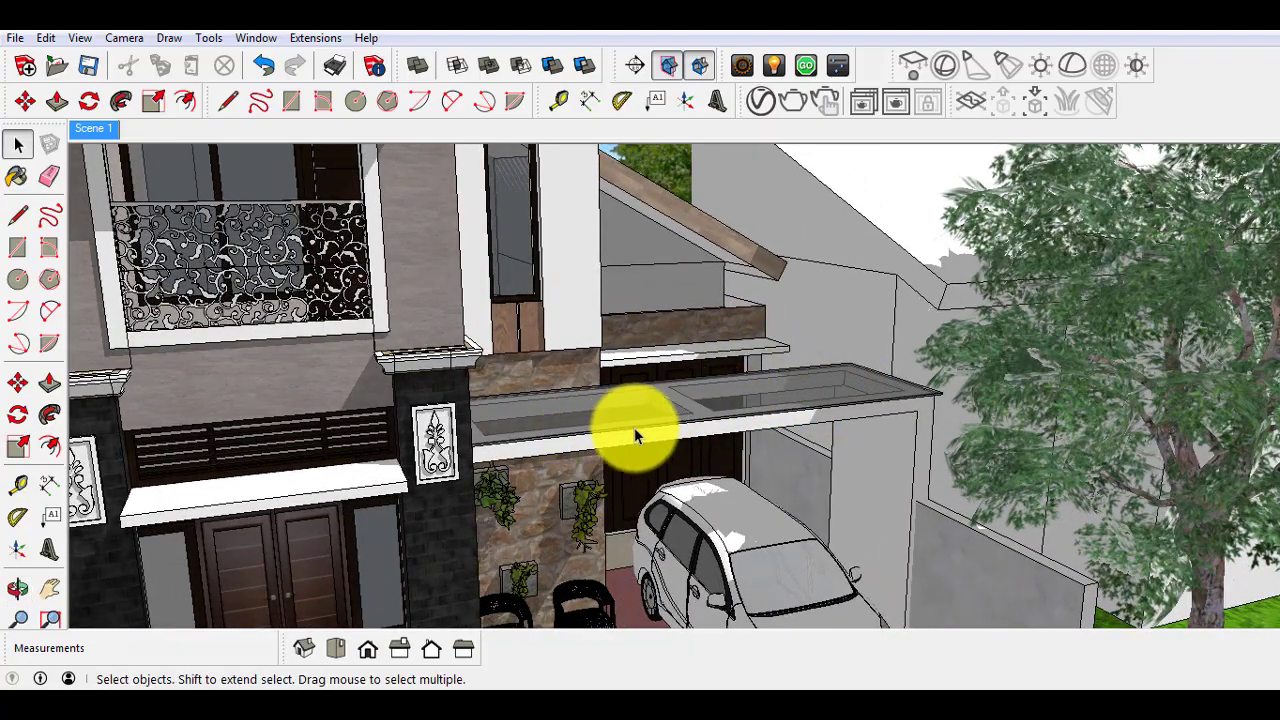
{"action": "mouse_move", "coordinate": [689, 406]}
{"action": "middle_mouse_down"}
{"action": "mouse_move", "coordinate": [659, 425]}
{"action": "mouse_move", "coordinate": [641, 462]}
{"action": "middle_mouse_up"}
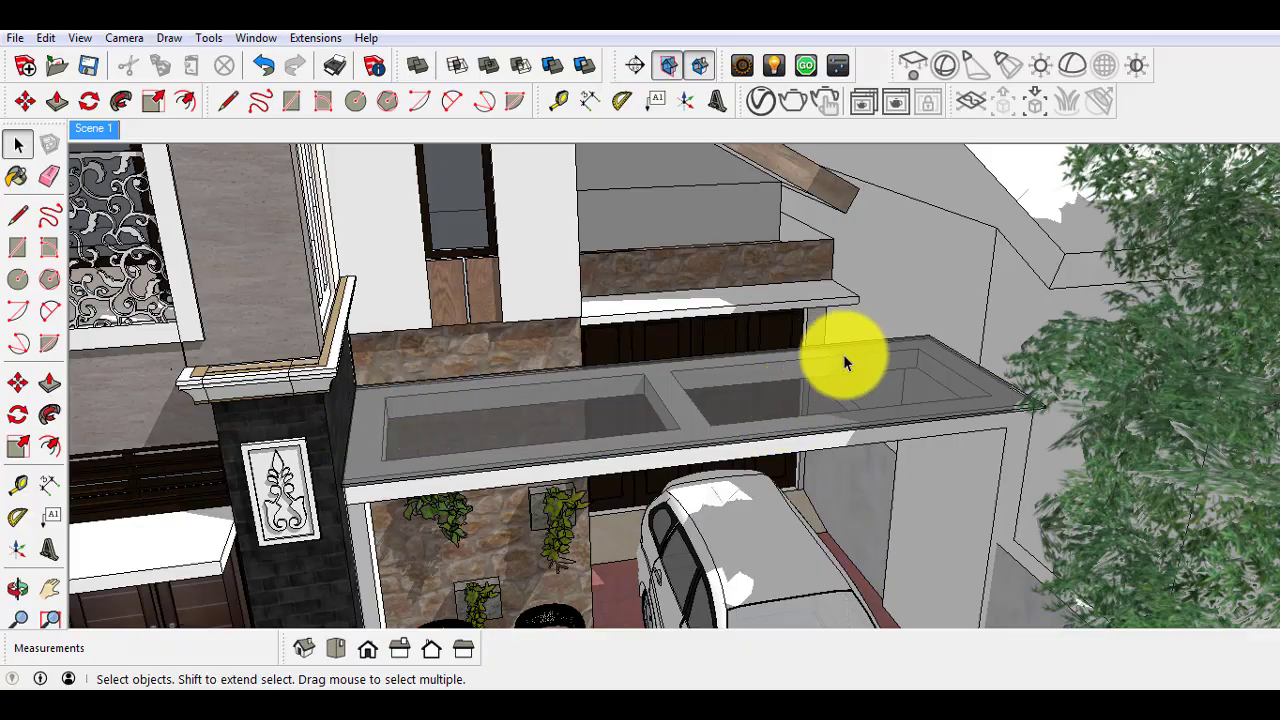
{"action": "scroll", "coordinate": [880, 362], "scroll_direction": "down", "scroll_amount": 2}
{"action": "mouse_move", "coordinate": [864, 382]}
{"action": "middle_mouse_down"}
{"action": "mouse_move", "coordinate": [777, 329]}
{"action": "mouse_move", "coordinate": [750, 345]}
{"action": "mouse_move", "coordinate": [749, 309]}
{"action": "middle_mouse_up"}
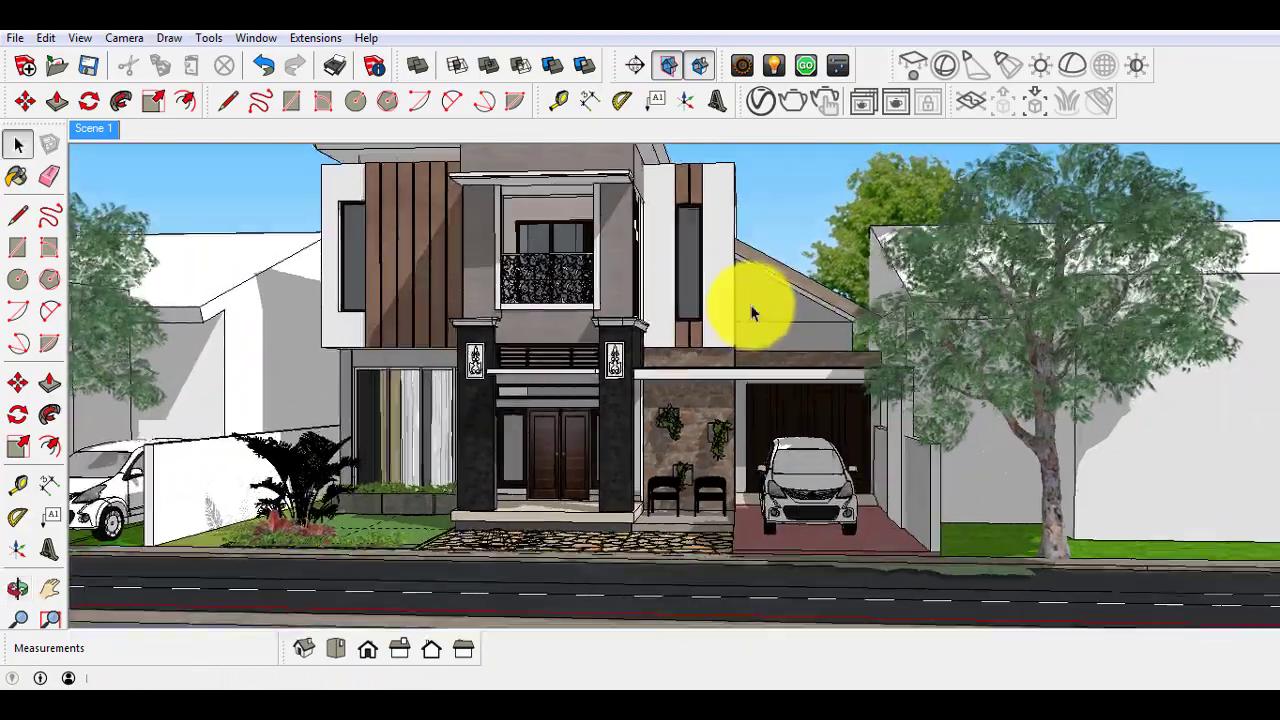
Zoom and orbit in close on the stone-paved forecourt in front of the house.
{"action": "scroll", "coordinate": [591, 449], "scroll_direction": "up", "scroll_amount": 2}
{"action": "mouse_move", "coordinate": [591, 449]}
{"action": "middle_mouse_down"}
{"action": "mouse_move", "coordinate": [708, 449]}
{"action": "mouse_move", "coordinate": [720, 457]}
{"action": "mouse_move", "coordinate": [708, 486]}
{"action": "mouse_move", "coordinate": [723, 480]}
{"action": "middle_mouse_up"}
{"action": "scroll", "coordinate": [683, 448], "scroll_direction": "up", "scroll_amount": 2}
{"action": "scroll", "coordinate": [731, 634], "scroll_direction": "up", "scroll_amount": 1}
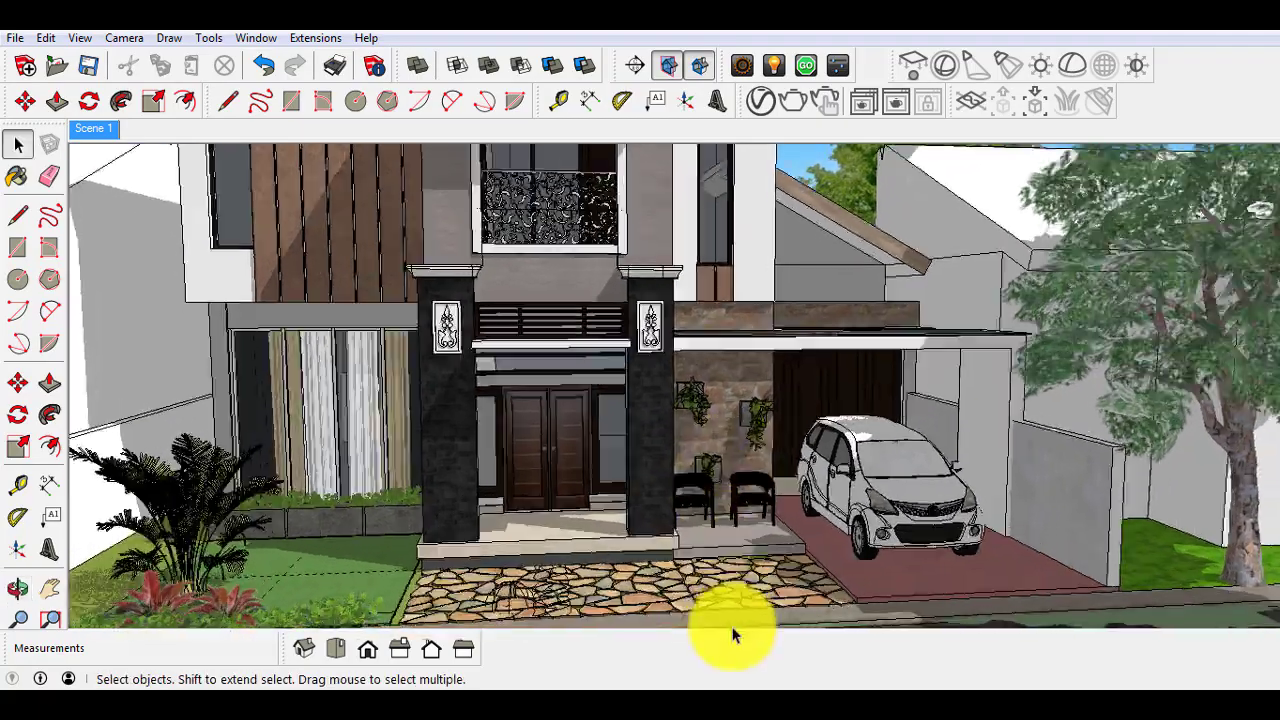
{"action": "scroll", "coordinate": [677, 606], "scroll_direction": "up", "scroll_amount": 1}
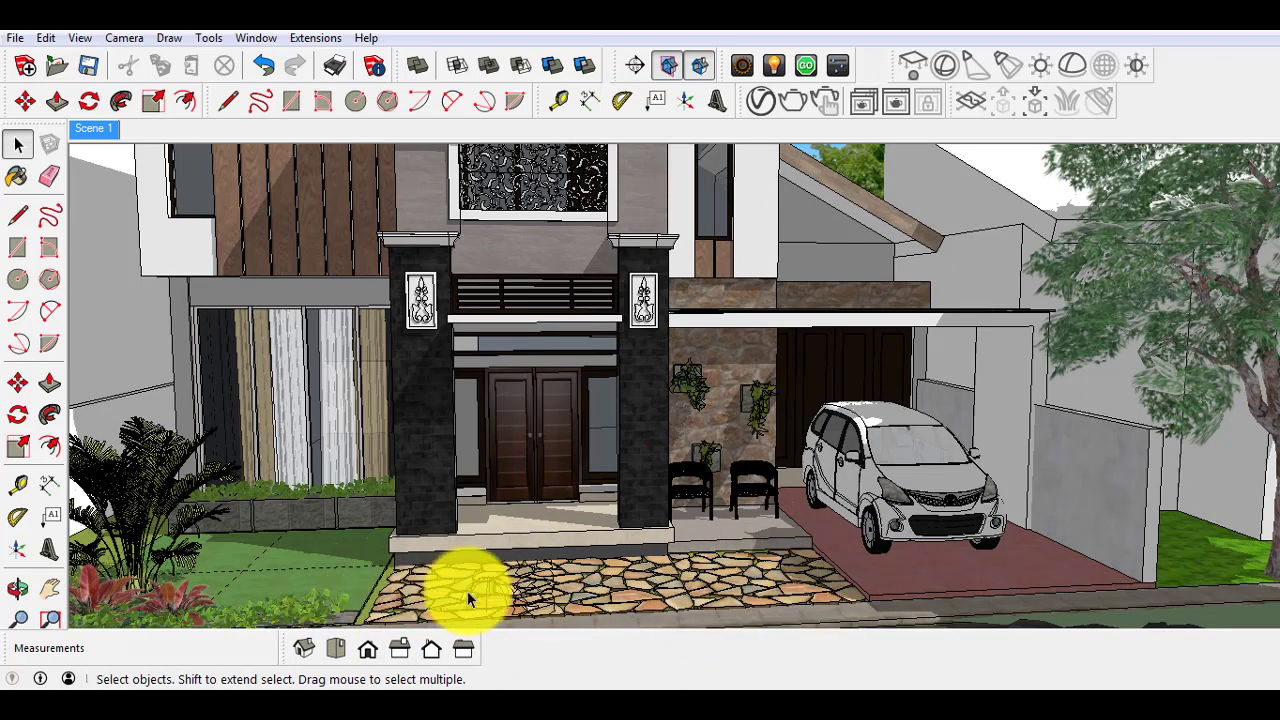
Swing around the porch chairs and parked car, ending on a frontal view of porch and carport.
{"action": "mouse_move", "coordinate": [714, 591]}
{"action": "middle_mouse_down"}
{"action": "mouse_move", "coordinate": [206, 611]}
{"action": "mouse_move", "coordinate": [500, 645]}
{"action": "middle_mouse_up"}
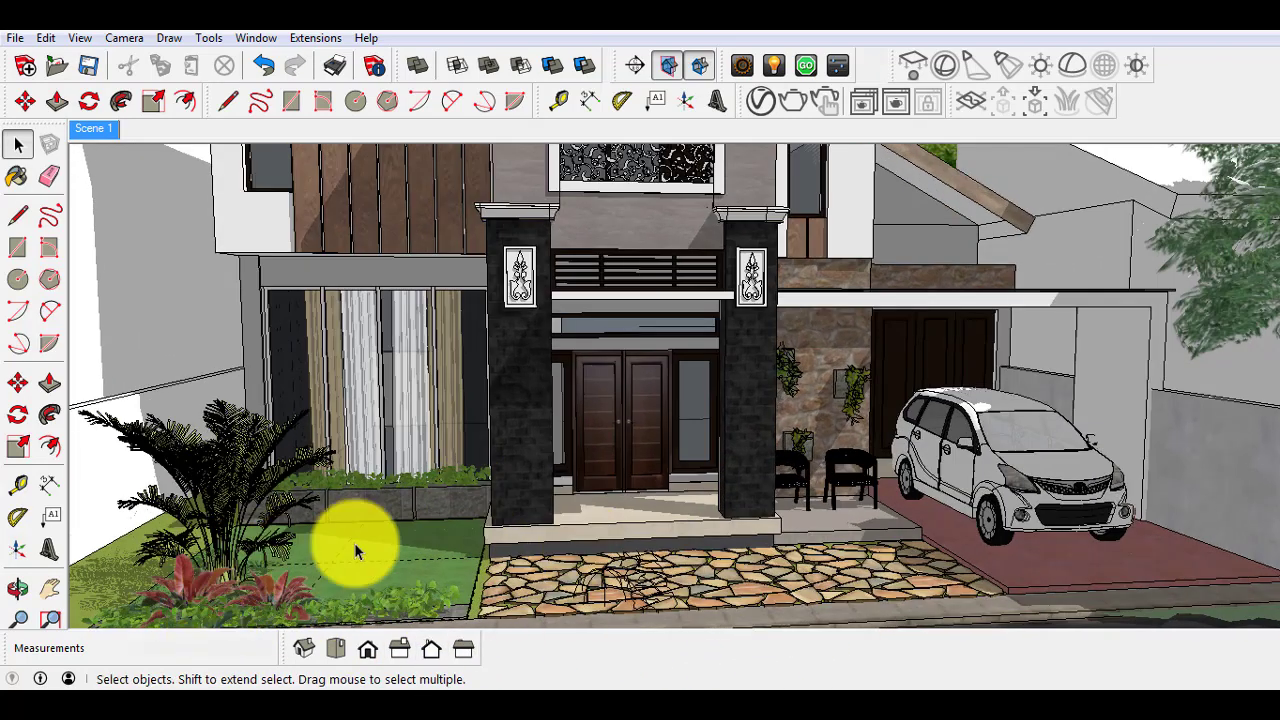
{"action": "mouse_move", "coordinate": [352, 543]}
{"action": "middle_mouse_down"}
{"action": "mouse_move", "coordinate": [786, 506]}
{"action": "mouse_move", "coordinate": [680, 515]}
{"action": "mouse_move", "coordinate": [757, 480]}
{"action": "mouse_move", "coordinate": [709, 414]}
{"action": "mouse_move", "coordinate": [729, 443]}
{"action": "mouse_move", "coordinate": [760, 445]}
{"action": "middle_mouse_up"}
{"action": "scroll", "coordinate": [760, 445], "scroll_direction": "up", "scroll_amount": 2}
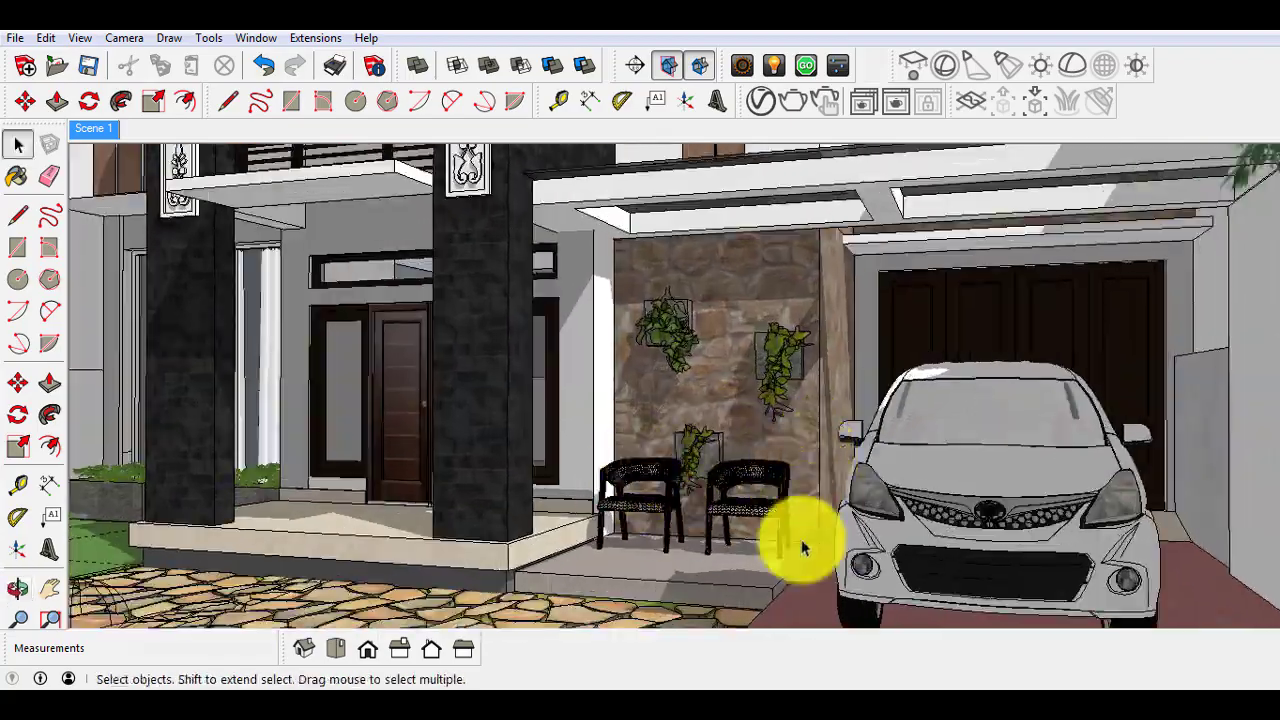
{"action": "middle_click_drag", "start_coordinate": [766, 534], "coordinate": [713, 572]}
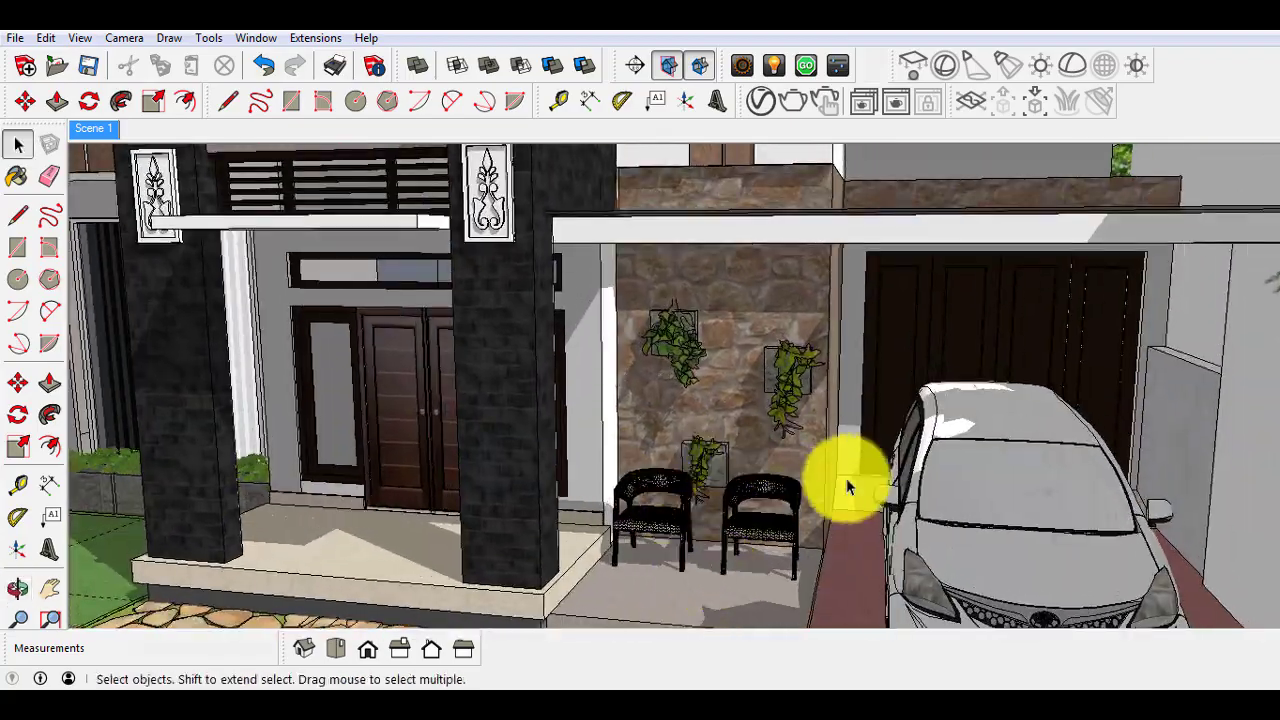
{"action": "scroll", "coordinate": [886, 471], "scroll_direction": "down", "scroll_amount": 2}
{"action": "mouse_move", "coordinate": [757, 514]}
{"action": "middle_mouse_down"}
{"action": "mouse_move", "coordinate": [785, 528]}
{"action": "mouse_move", "coordinate": [735, 541]}
{"action": "mouse_move", "coordinate": [829, 500]}
{"action": "mouse_move", "coordinate": [814, 506]}
{"action": "middle_mouse_up"}
{"action": "scroll", "coordinate": [829, 543], "scroll_direction": "down", "scroll_amount": 2}
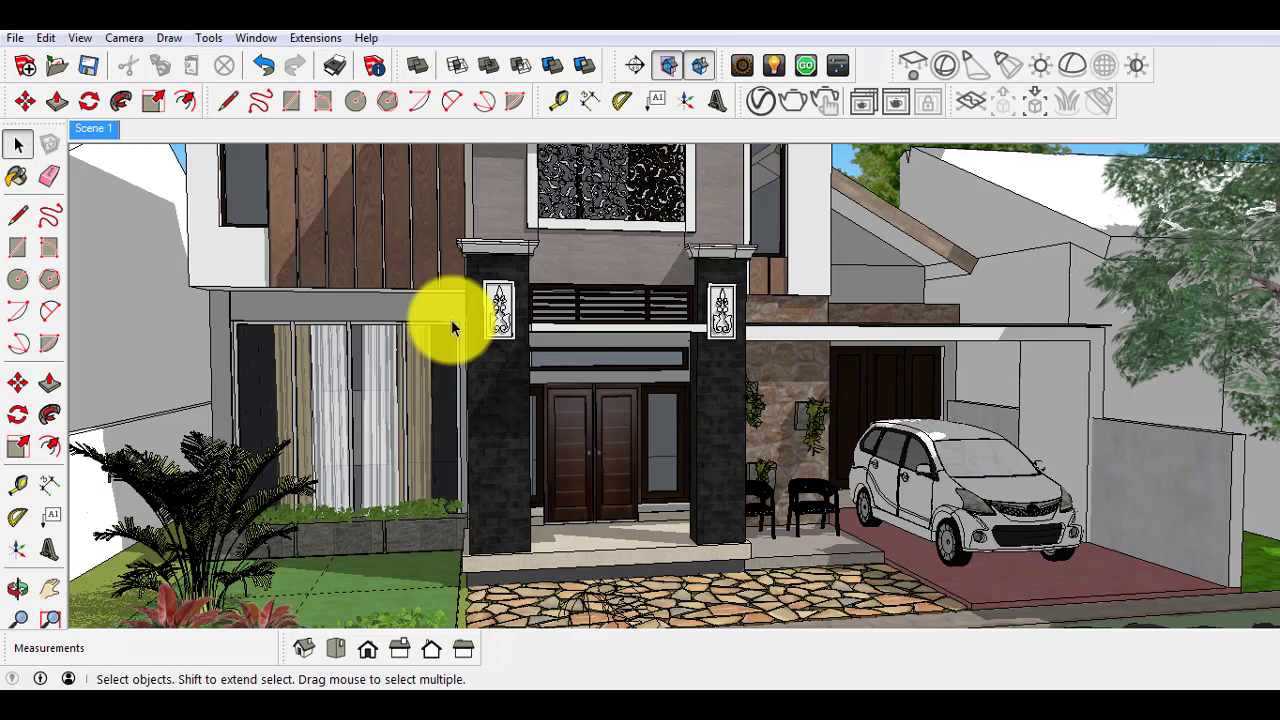
Zoom in on the black scrollwork balcony railing, orbit around it, then zoom back out.
{"action": "scroll", "coordinate": [384, 489], "scroll_direction": "down", "scroll_amount": 2}
{"action": "scroll", "coordinate": [400, 486], "scroll_direction": "down", "scroll_amount": 1}
{"action": "scroll", "coordinate": [625, 180], "scroll_direction": "up", "scroll_amount": 1}
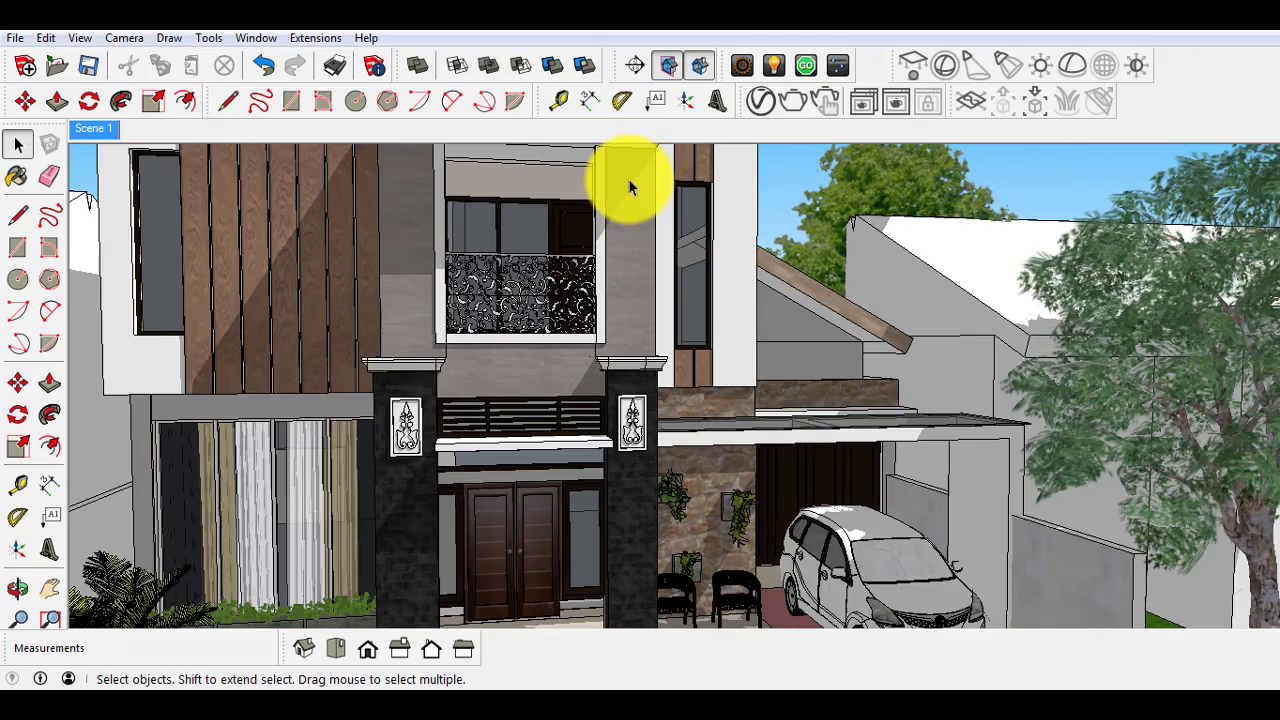
{"action": "scroll", "coordinate": [600, 245], "scroll_direction": "up", "scroll_amount": 1}
{"action": "scroll", "coordinate": [660, 360], "scroll_direction": "up", "scroll_amount": 2}
{"action": "scroll", "coordinate": [698, 423], "scroll_direction": "down", "scroll_amount": 1}
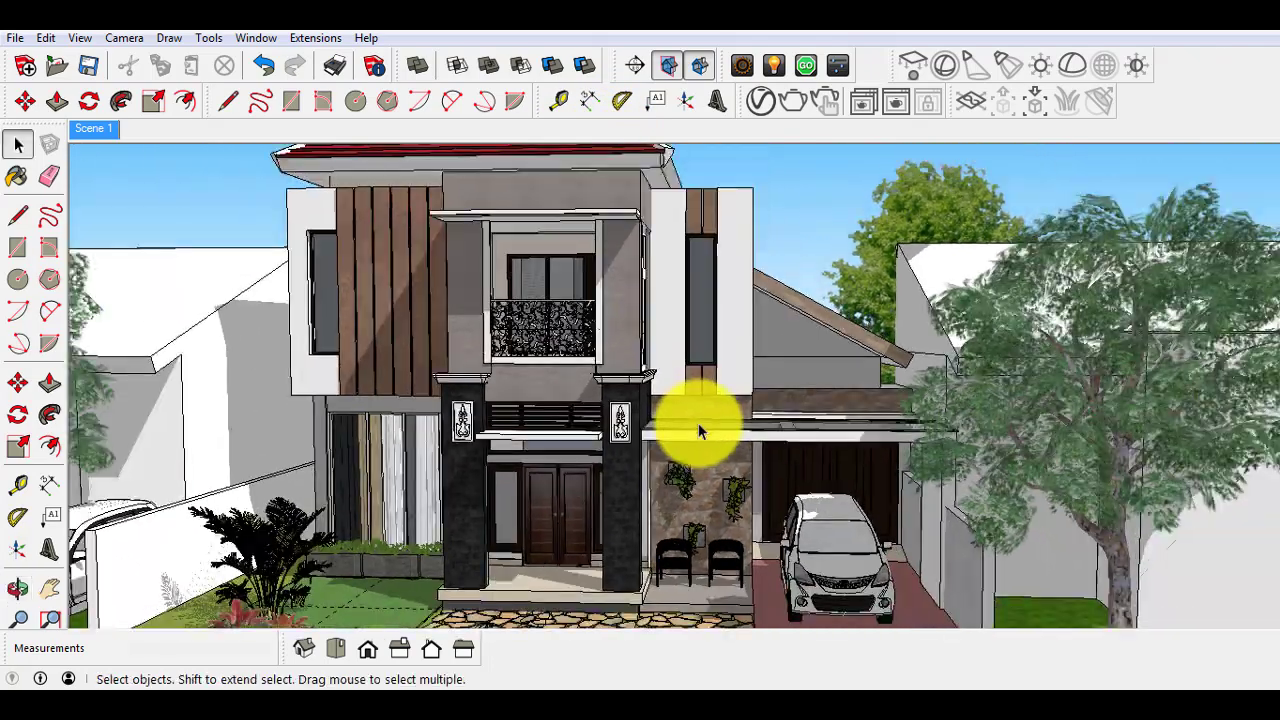
{"action": "scroll", "coordinate": [544, 334], "scroll_direction": "up", "scroll_amount": 1}
{"action": "scroll", "coordinate": [544, 340], "scroll_direction": "up", "scroll_amount": 1}
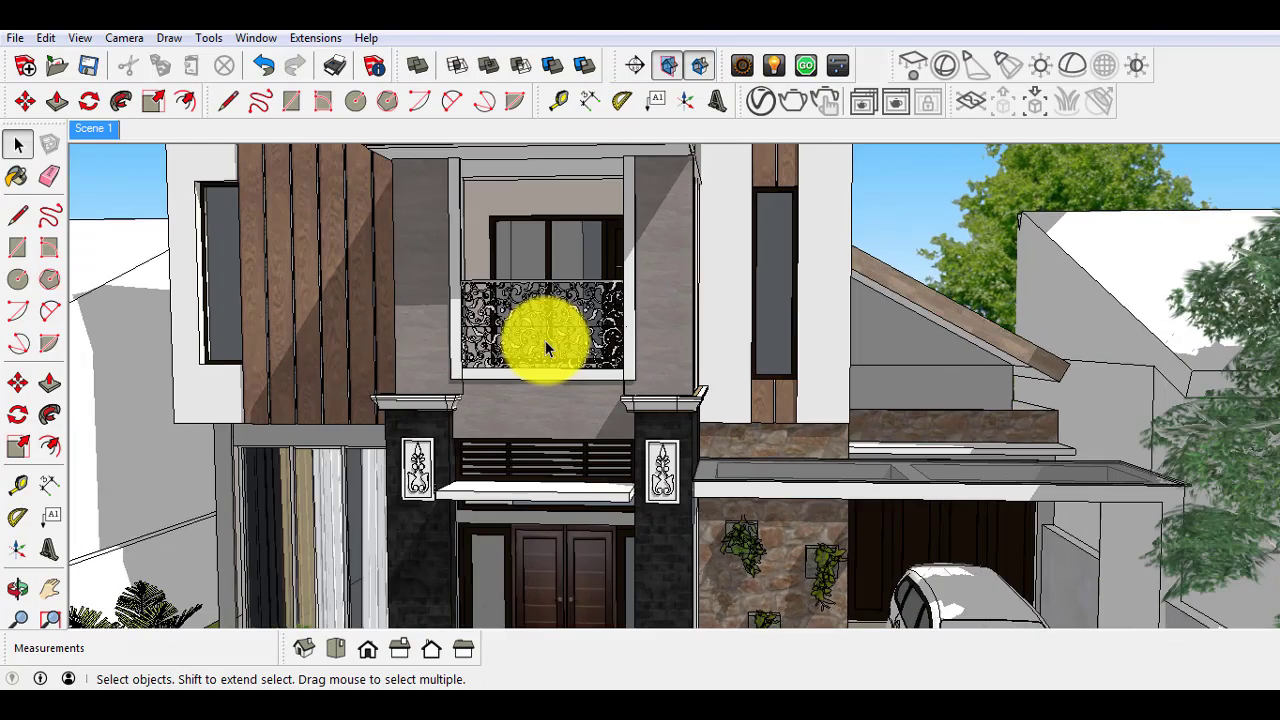
{"action": "scroll", "coordinate": [583, 263], "scroll_direction": "up", "scroll_amount": 1}
{"action": "scroll", "coordinate": [496, 365], "scroll_direction": "up", "scroll_amount": 1}
{"action": "mouse_move", "coordinate": [496, 363]}
{"action": "middle_mouse_down"}
{"action": "mouse_move", "coordinate": [529, 371]}
{"action": "mouse_move", "coordinate": [571, 251]}
{"action": "middle_mouse_up"}
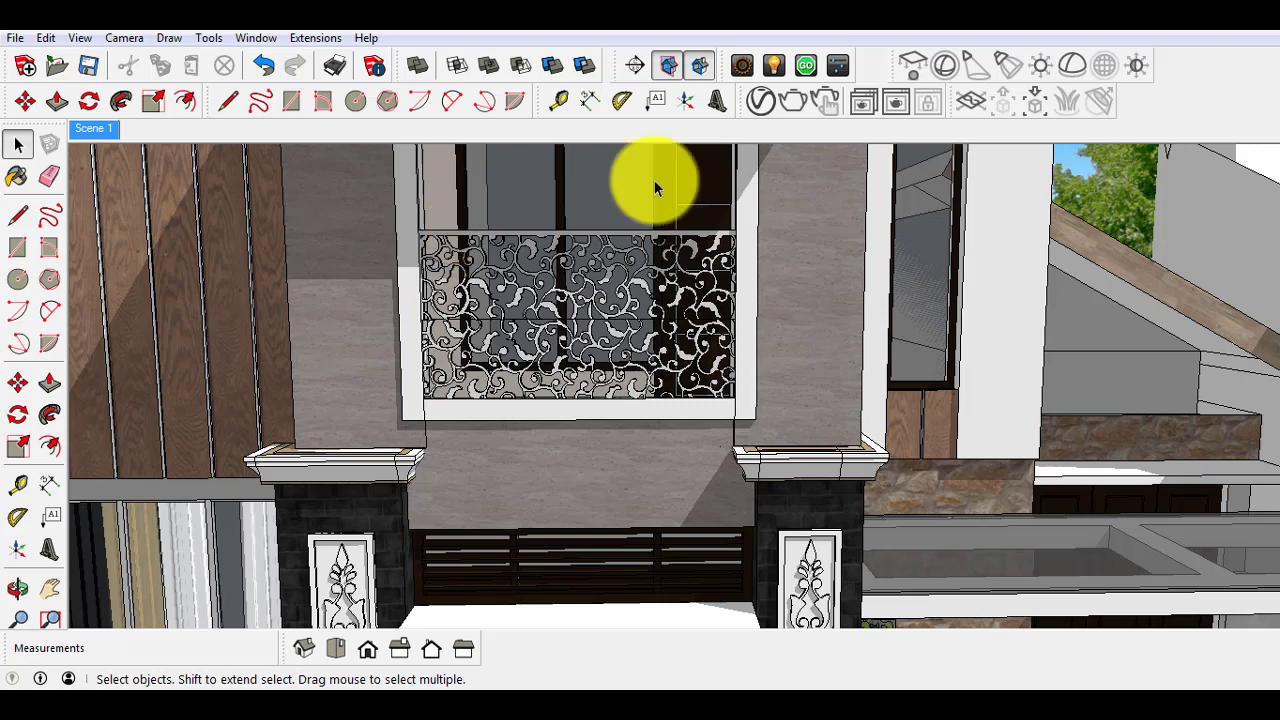
{"action": "scroll", "coordinate": [711, 243], "scroll_direction": "down", "scroll_amount": 3}
{"action": "scroll", "coordinate": [657, 363], "scroll_direction": "down", "scroll_amount": 3}
Orbit and zoom to a final front view of the completed house, cars and trees.
{"action": "scroll", "coordinate": [660, 441], "scroll_direction": "down", "scroll_amount": 3}
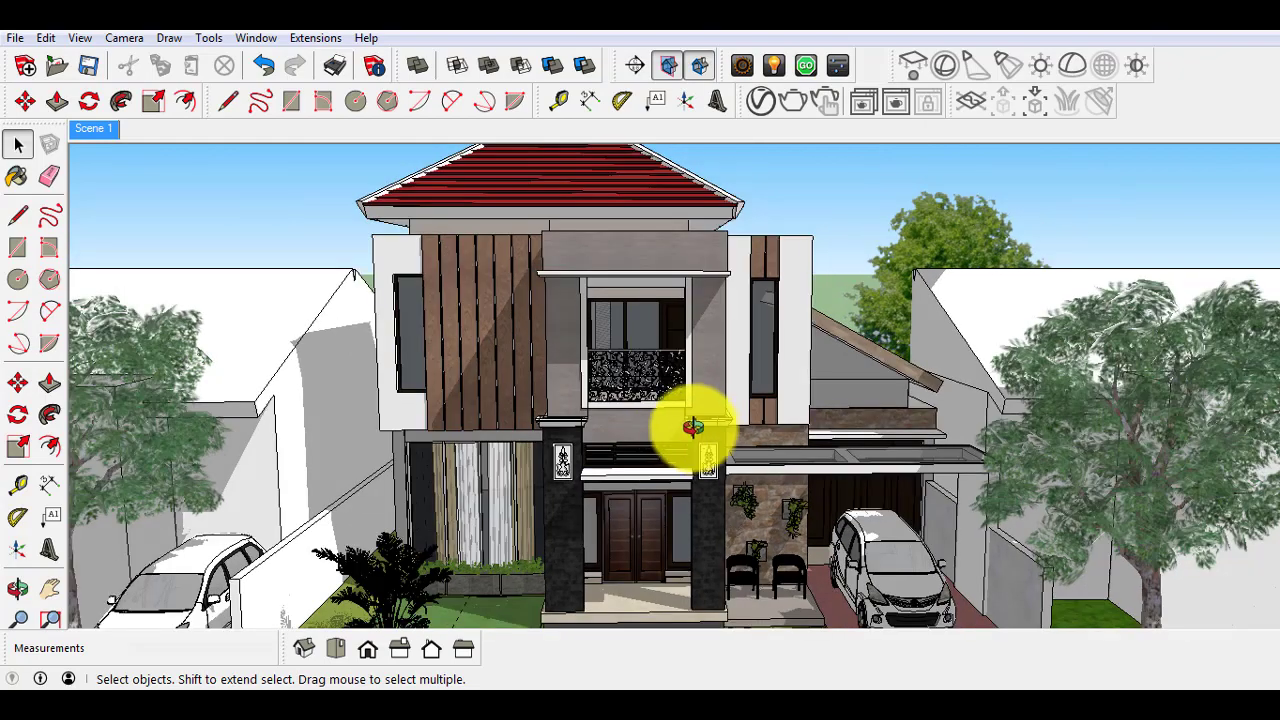
{"action": "mouse_move", "coordinate": [686, 429]}
{"action": "middle_mouse_down"}
{"action": "mouse_move", "coordinate": [669, 383]}
{"action": "mouse_move", "coordinate": [652, 388]}
{"action": "mouse_move", "coordinate": [726, 428]}
{"action": "middle_mouse_up"}
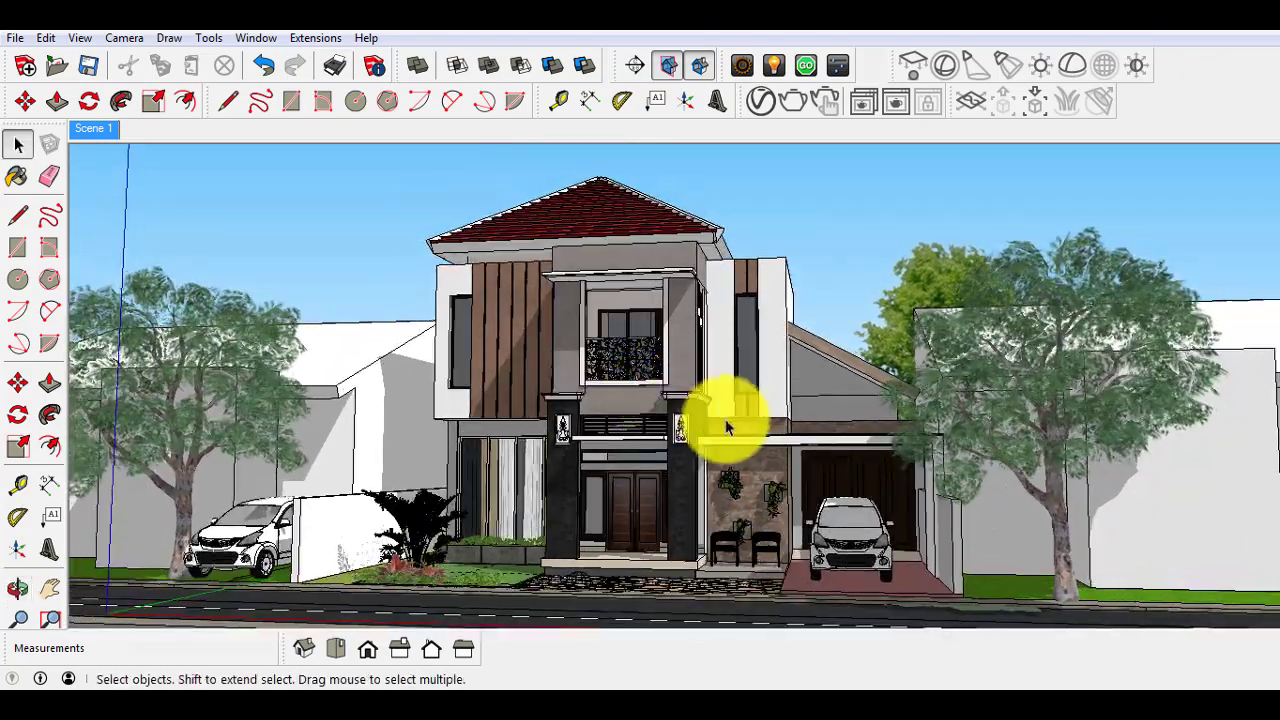
{"action": "scroll", "coordinate": [736, 425], "scroll_direction": "up", "scroll_amount": 1}
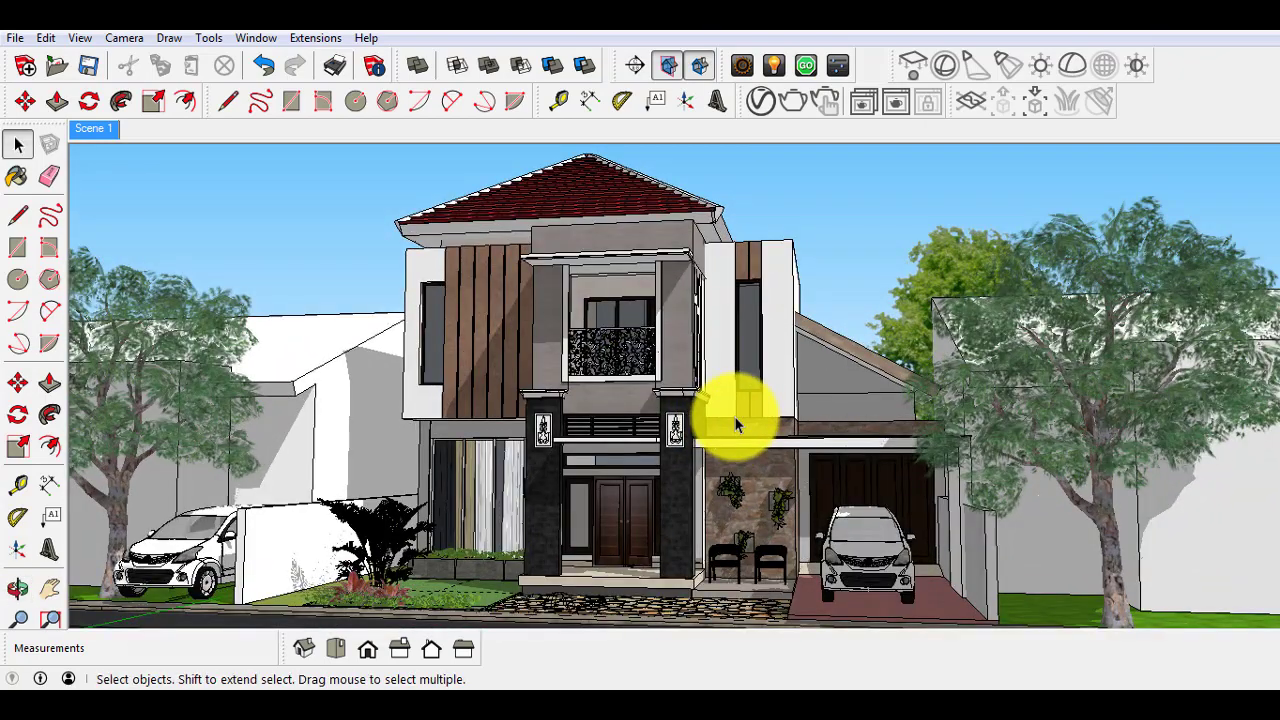